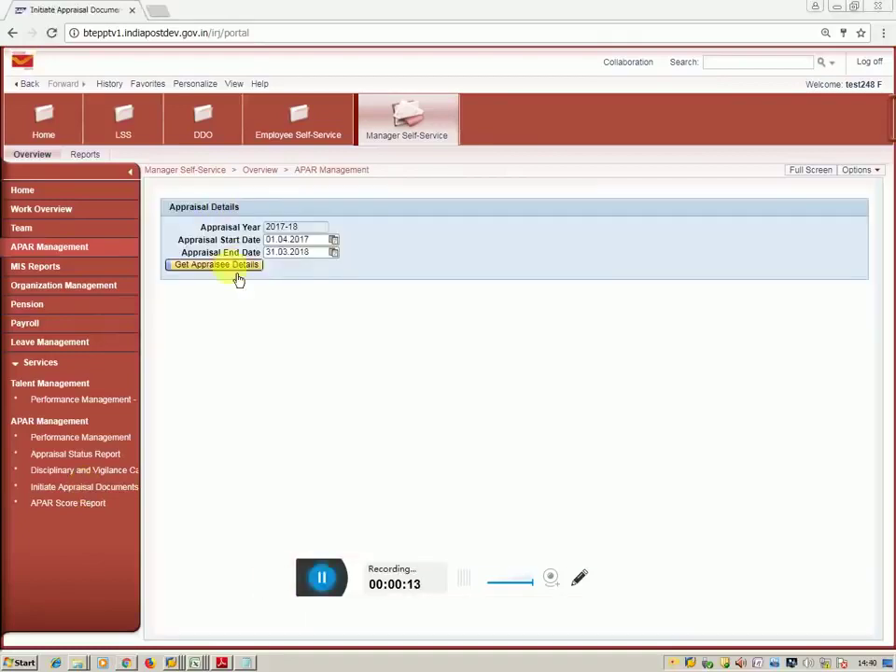
Get the appraisee details for 2017-18 and initiate objective setting for only the first listed officer, leaving the others unselected
{"action": "left_click", "coordinate": [233, 265]}
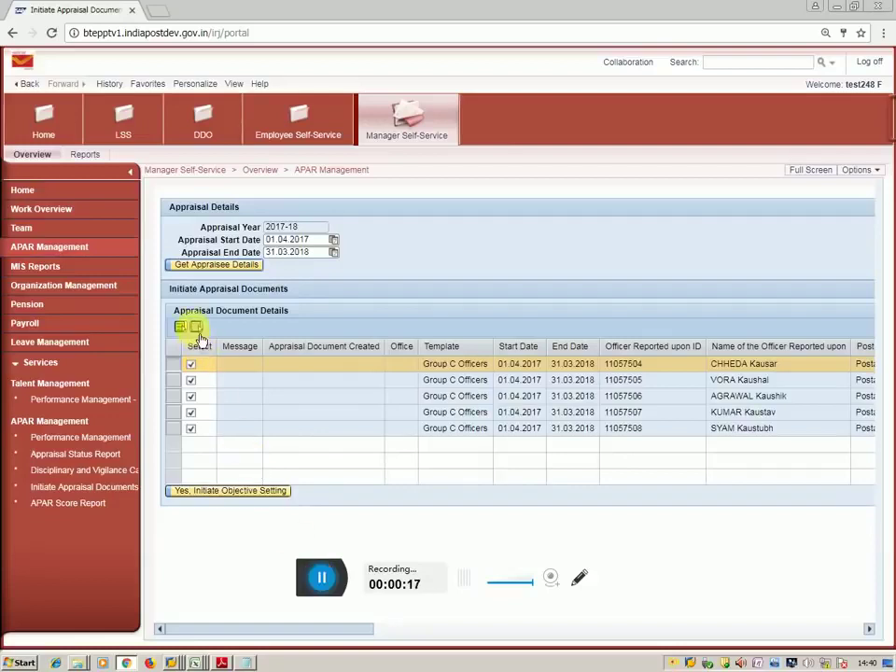
{"action": "left_click", "coordinate": [196, 327]}
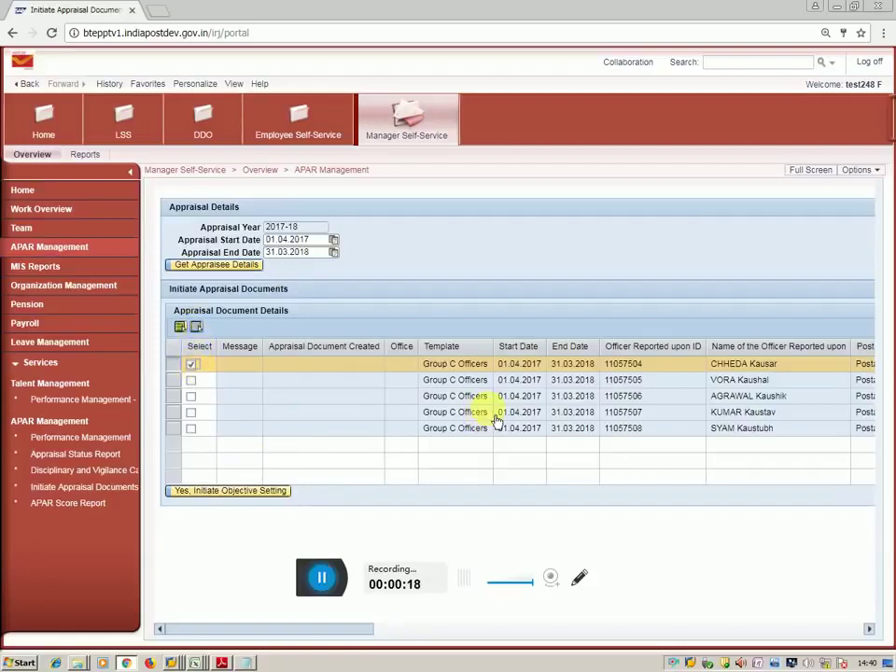
{"action": "left_click", "coordinate": [622, 366]}
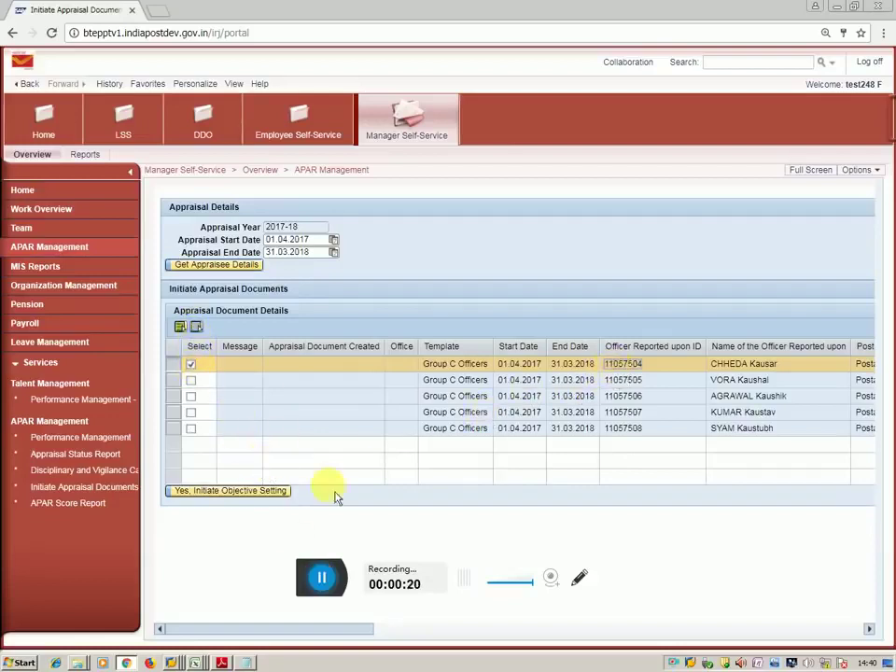
{"action": "left_click_drag", "start_coordinate": [254, 630], "coordinate": [177, 633]}
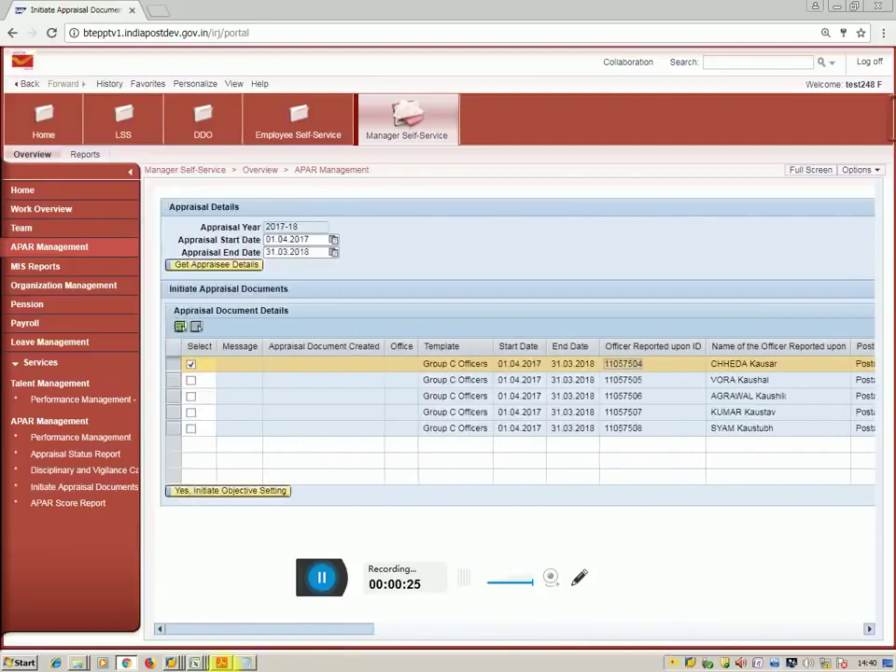
{"action": "left_click", "coordinate": [252, 499]}
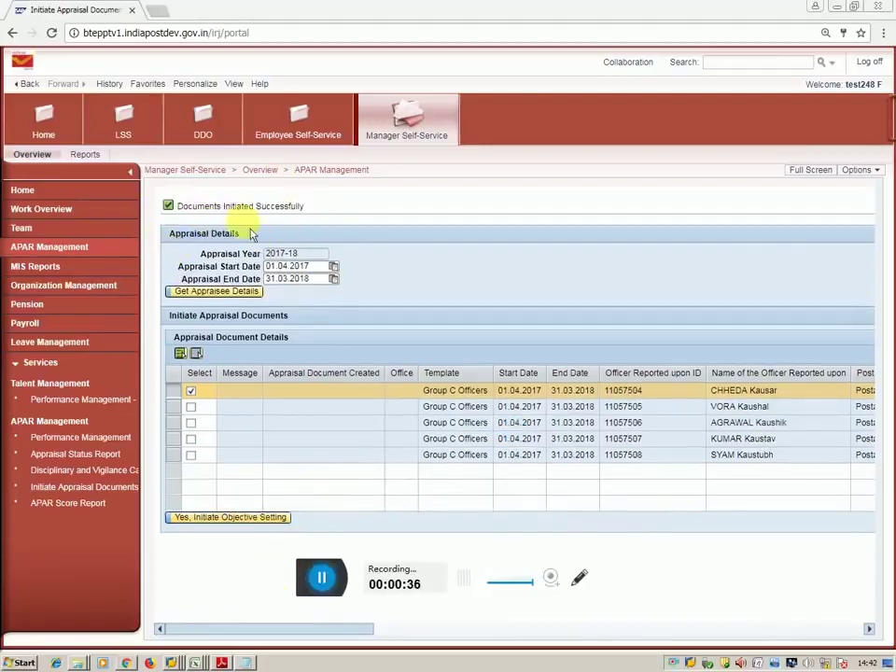
Open the Review Objectives APAR task of that officer from the Universal Worklist
{"action": "left_click", "coordinate": [40, 140]}
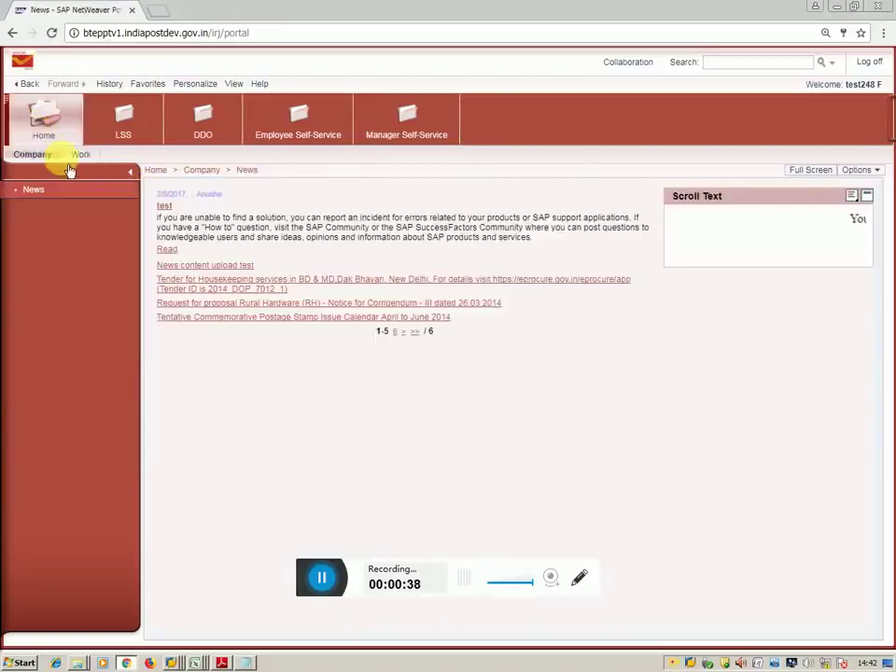
{"action": "left_click", "coordinate": [81, 154]}
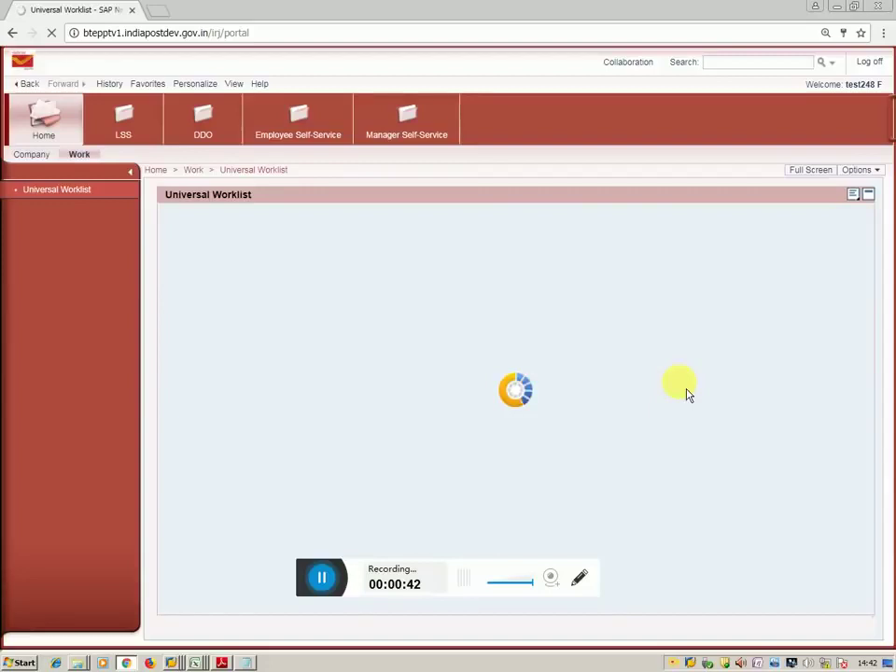
{"action": "left_click", "coordinate": [321, 576]}
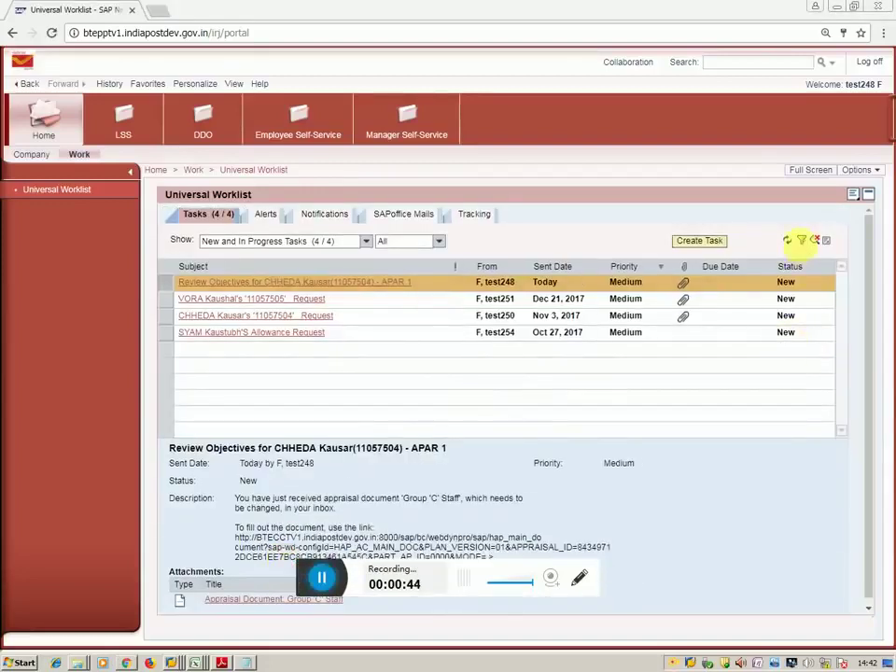
{"action": "left_click", "coordinate": [252, 289]}
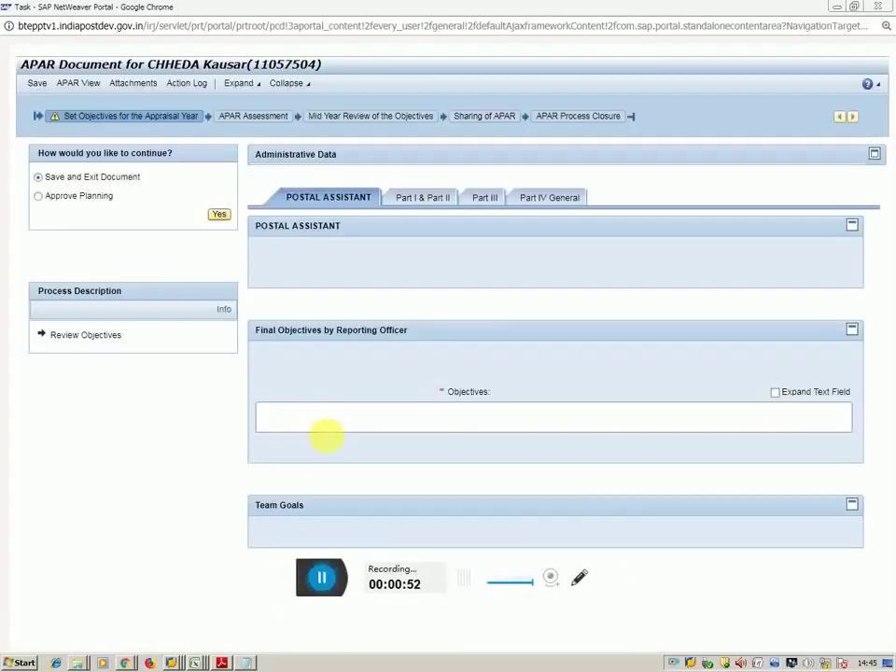
Enter "do this work for this year" as the final objectives by the reporting officer and approve the planning
{"action": "left_click", "coordinate": [323, 424]}
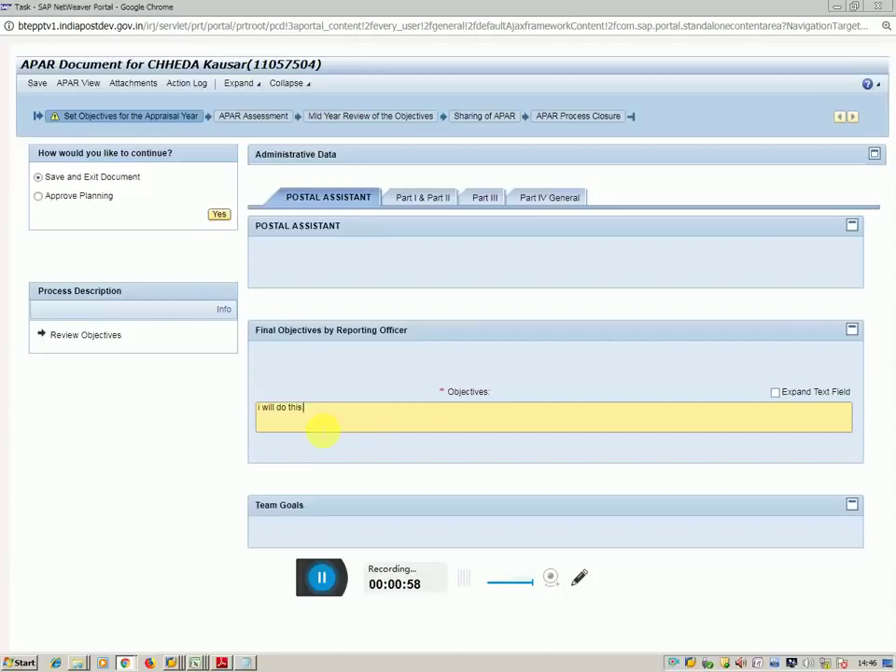
{"action": "key", "text": "ctrl+a"}
{"action": "key", "text": "BackSpace"}
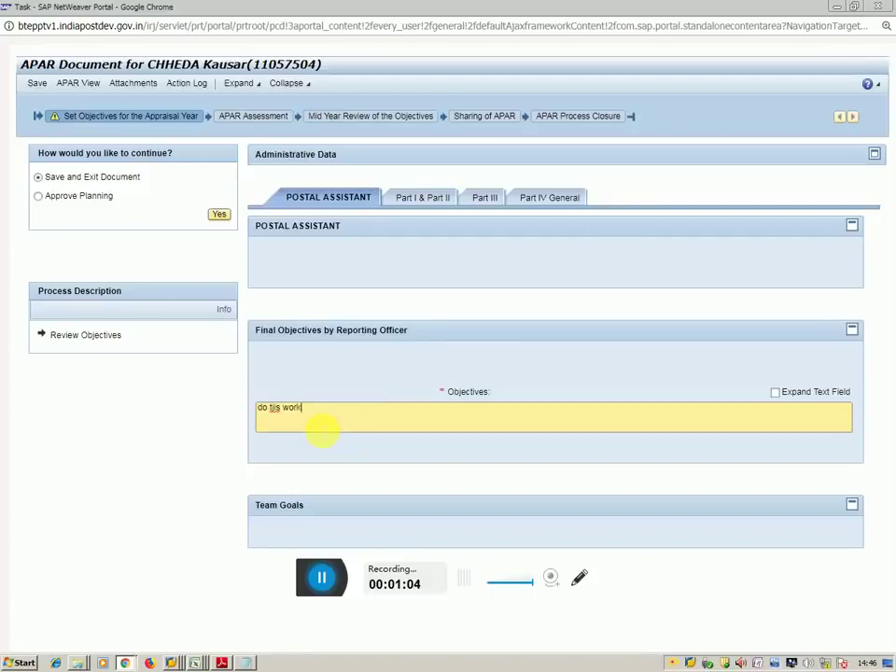
{"action": "double_click", "coordinate": [275, 410]}
{"action": "type", "text": "this year"}
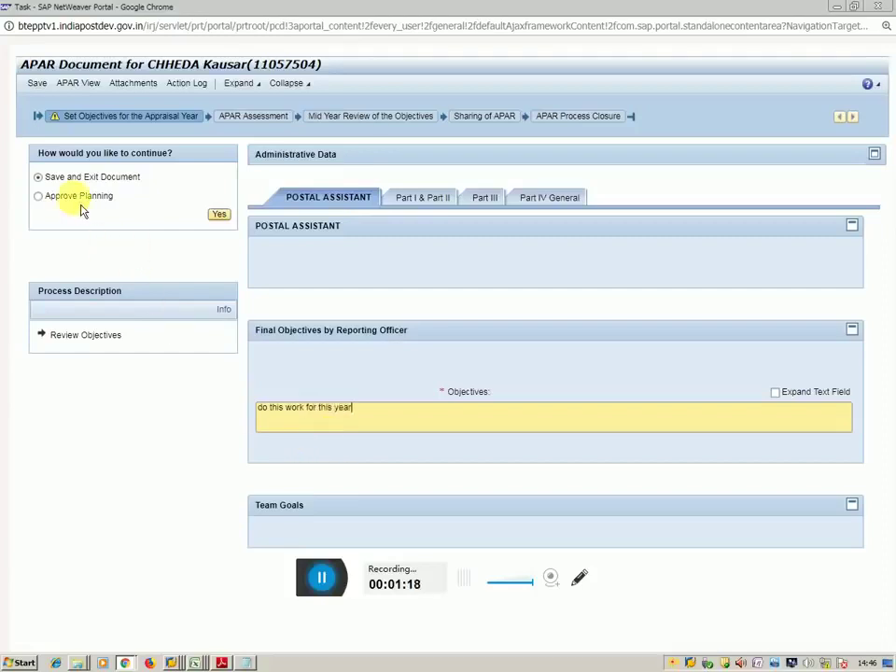
{"action": "left_click", "coordinate": [80, 197]}
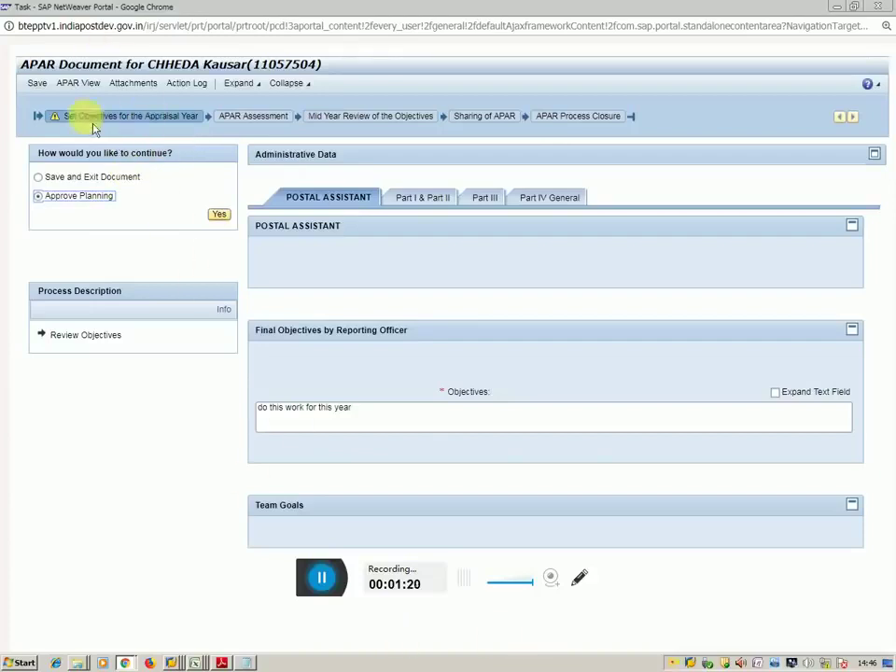
{"action": "left_click", "coordinate": [227, 221]}
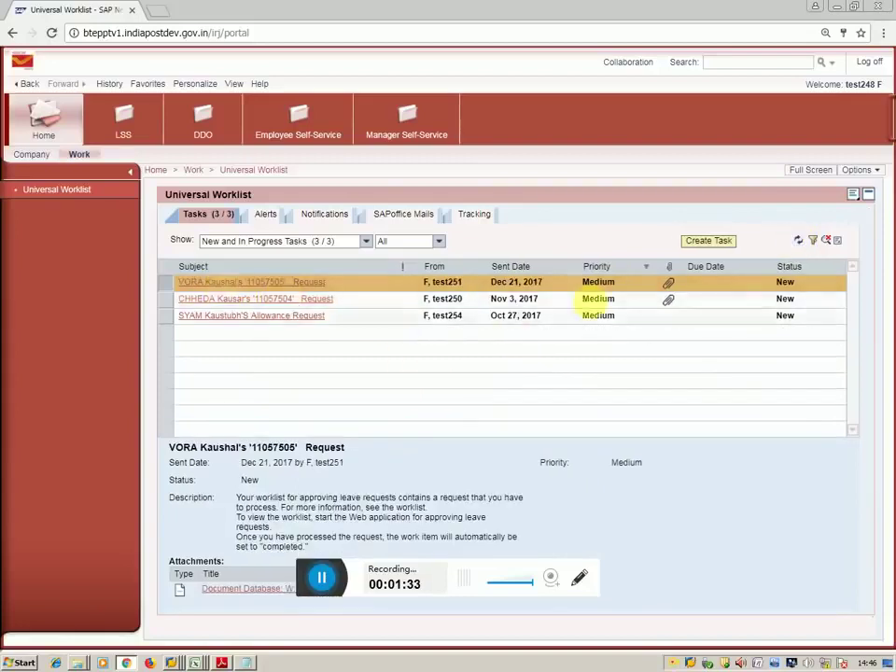
In the Mid Year Review of Objectives task from the refreshed worklist, add the line "plz do more" to the objectives and close the review phase
{"action": "left_click", "coordinate": [799, 240]}
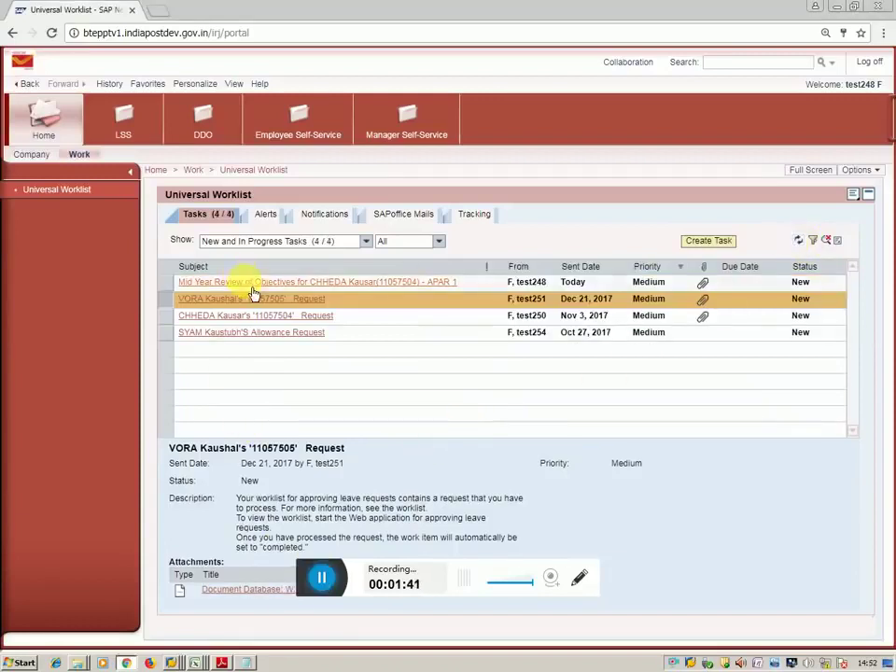
{"action": "left_click", "coordinate": [252, 284]}
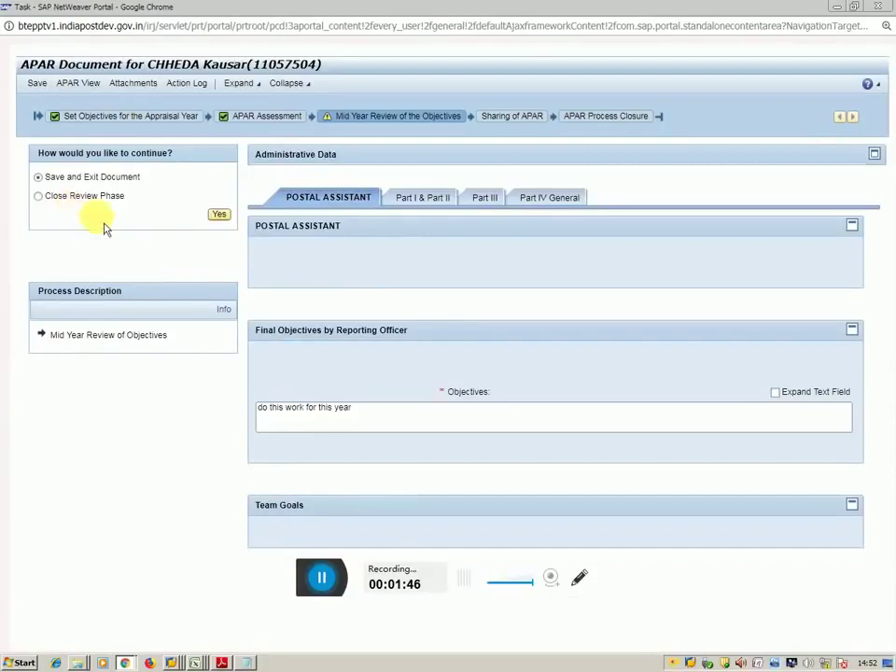
{"action": "left_click", "coordinate": [382, 421]}
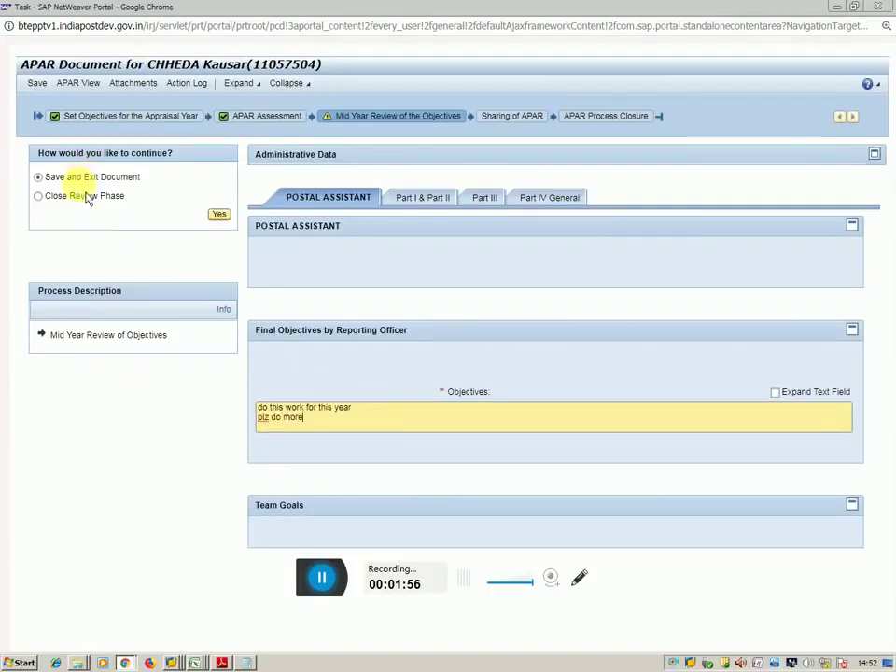
{"action": "left_click", "coordinate": [40, 196]}
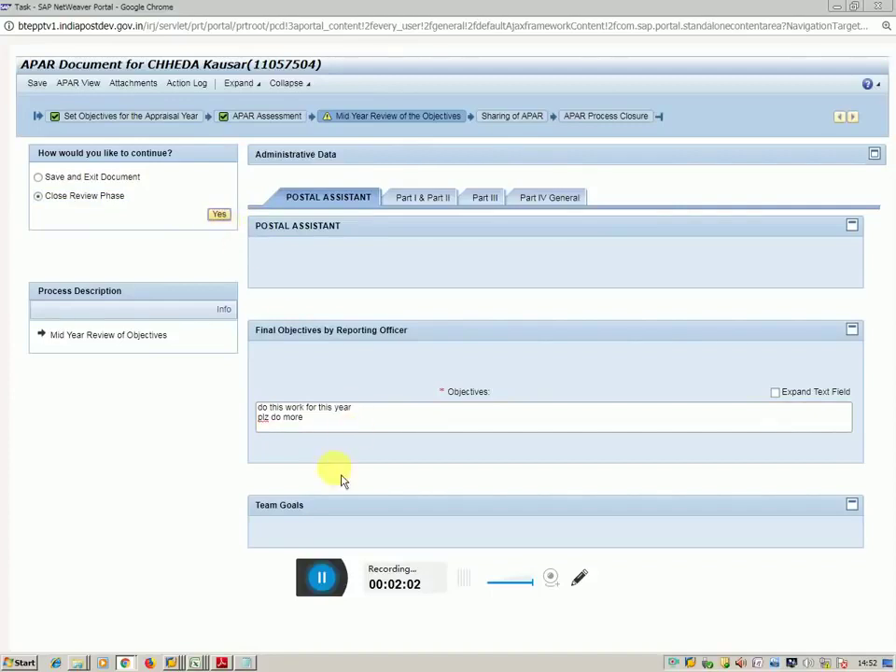
{"action": "left_click", "coordinate": [219, 214]}
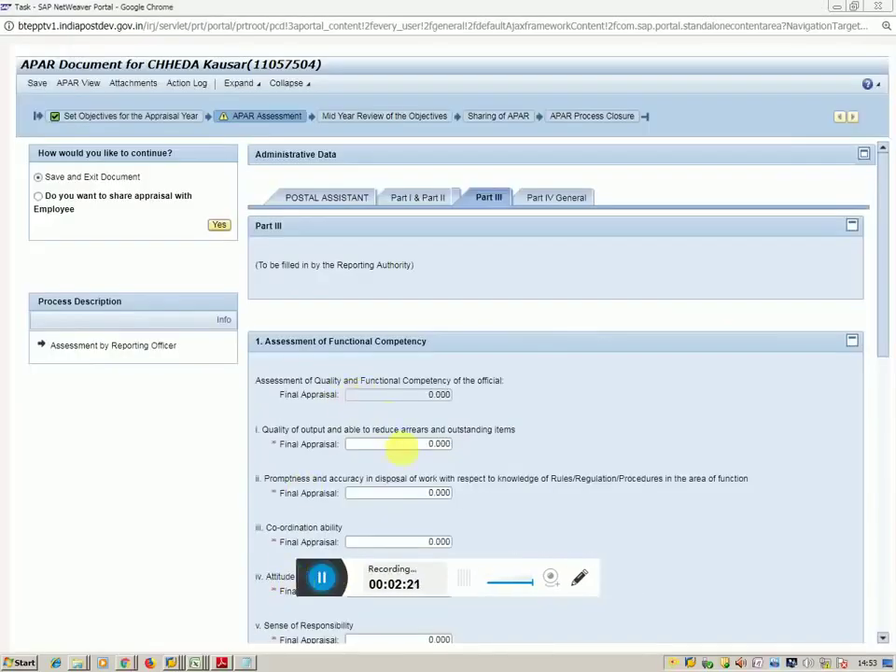
In Part III of the APAR assessment, set the final appraisal for quality of output to 0.8 and copy that score
{"action": "left_click", "coordinate": [408, 444]}
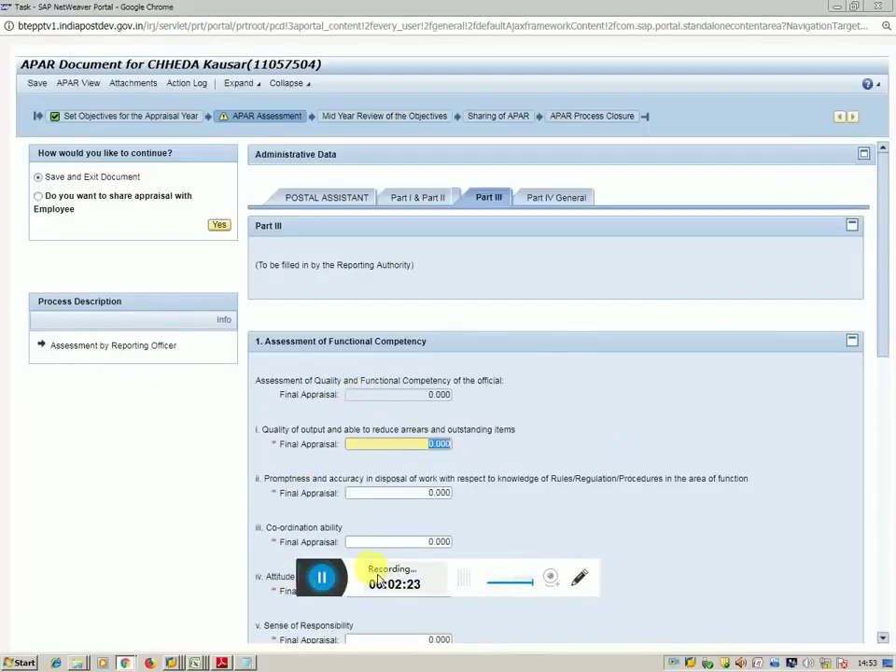
{"action": "left_click", "coordinate": [315, 597]}
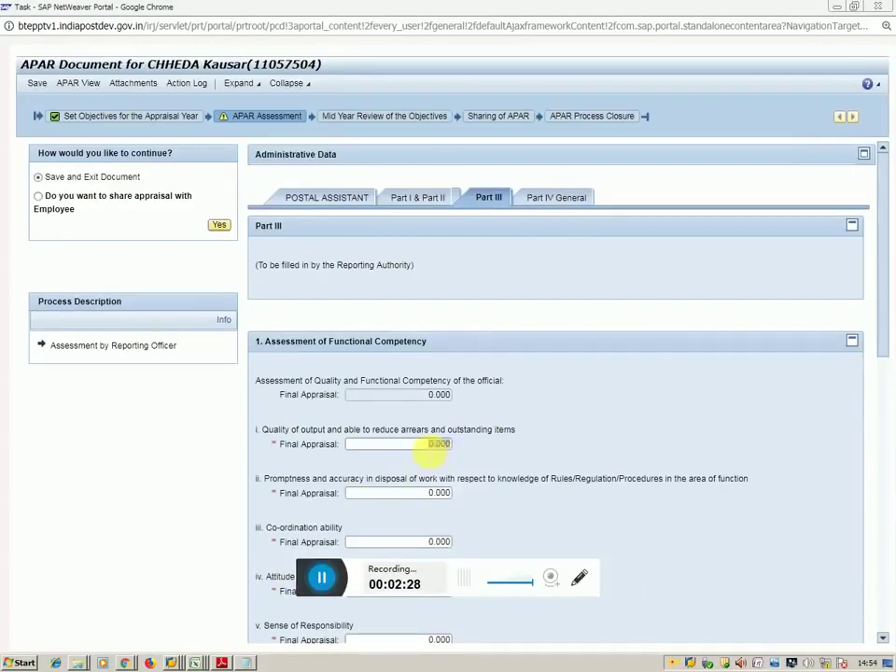
{"action": "left_click", "coordinate": [439, 444]}
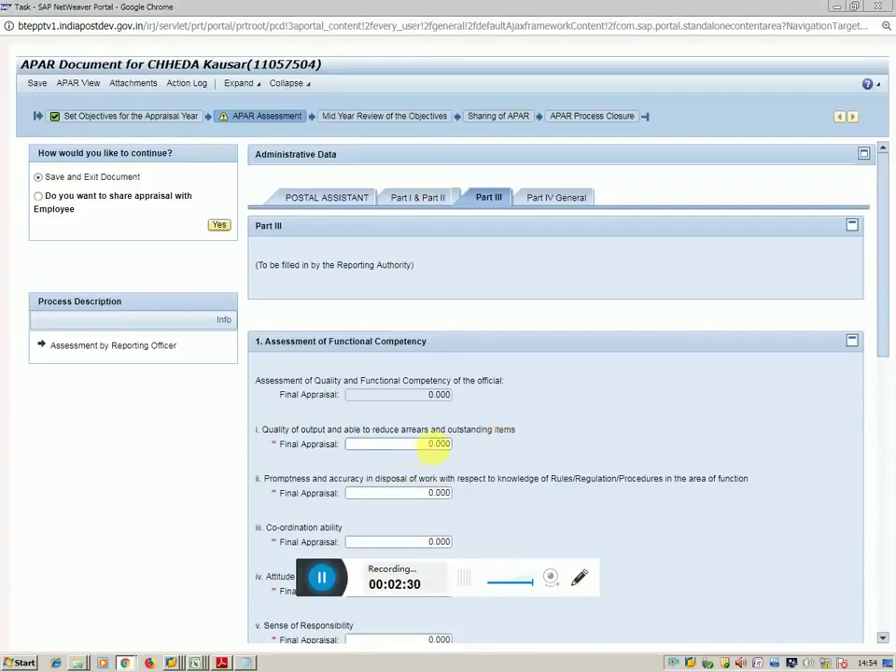
{"action": "type", "text": "0.8"}
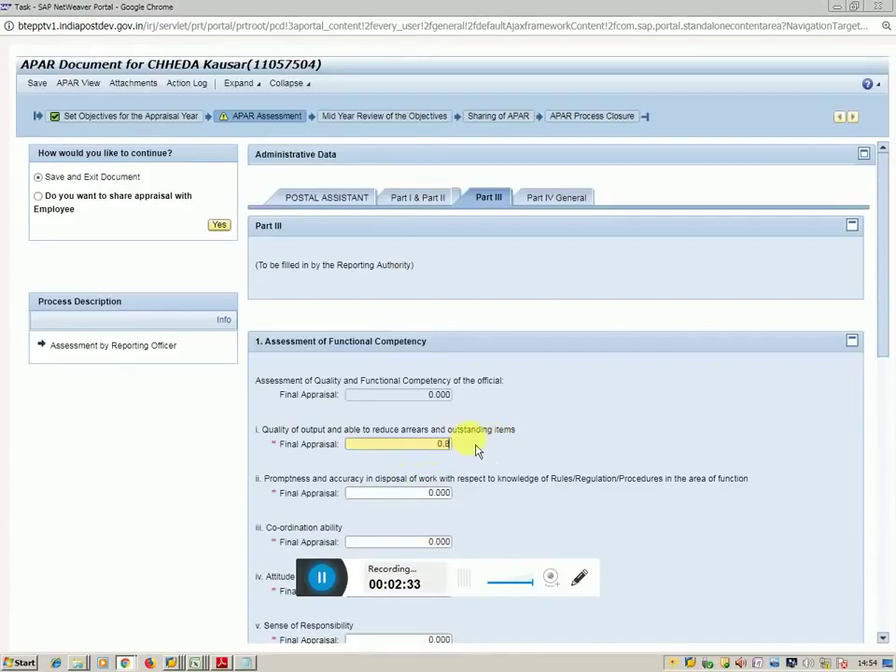
{"action": "left_click_drag", "start_coordinate": [440, 444], "coordinate": [470, 451]}
{"action": "key", "text": "ctrl+c"}
Fill in the copied 0.8 as final appraisal for promptness and accuracy, co-ordination ability and attitude to work
{"action": "left_click", "coordinate": [431, 493]}
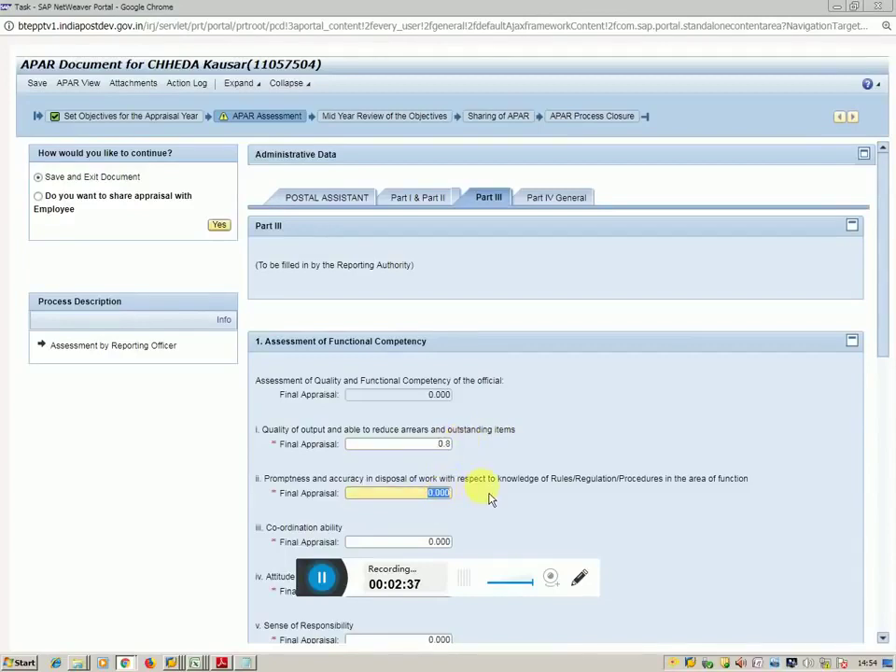
{"action": "key", "text": "Tab"}
{"action": "key", "text": "ctrl+v"}
{"action": "key", "text": "Tab"}
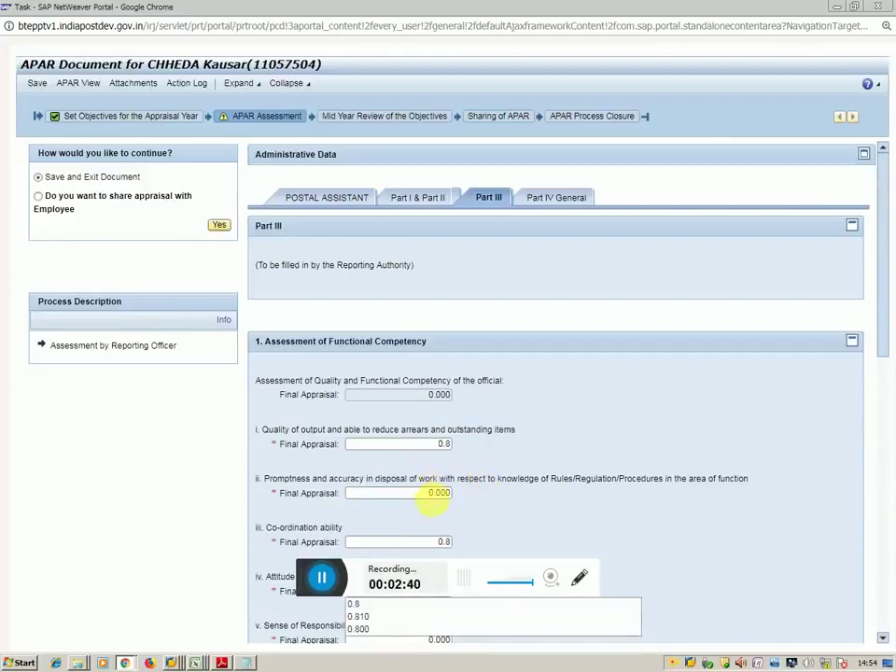
{"action": "left_click", "coordinate": [431, 493]}
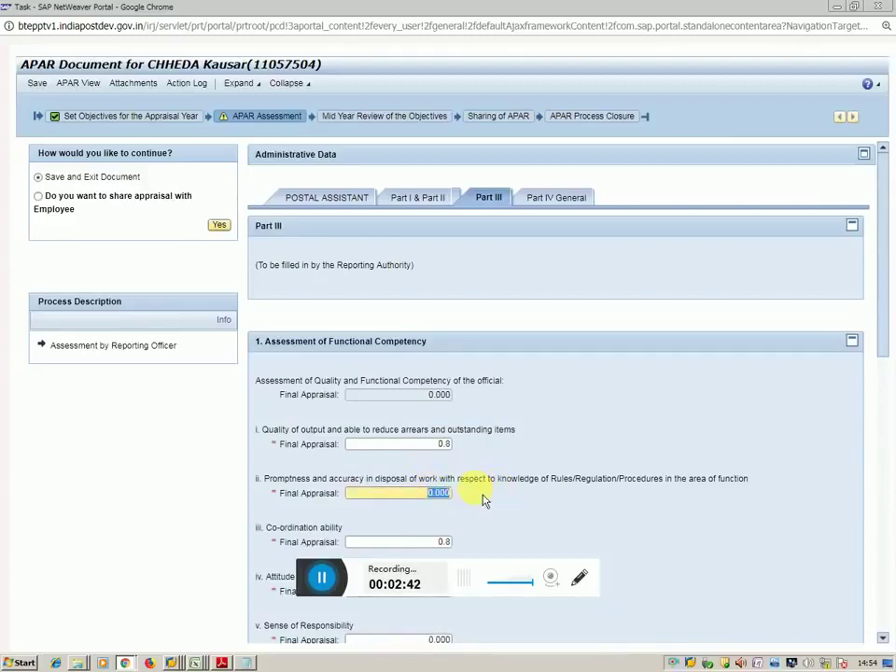
{"action": "key", "text": "ctrl+v"}
Set the final appraisal for sense of responsibility, maintenance of discipline and capacity to work in team spirit to 0.8
{"action": "scroll", "coordinate": [503, 480], "scroll_direction": "down", "scroll_amount": 2}
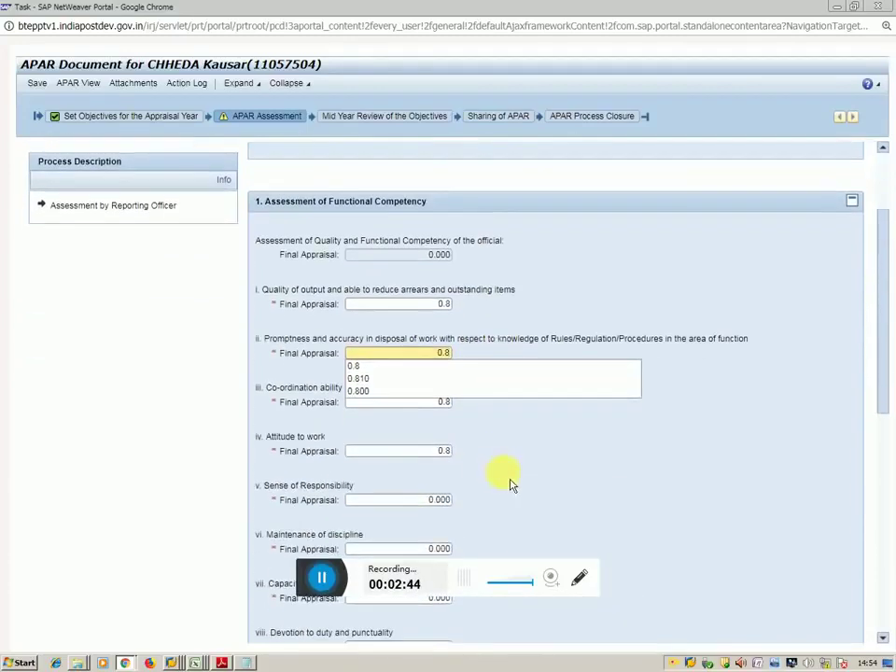
{"action": "left_click", "coordinate": [427, 502]}
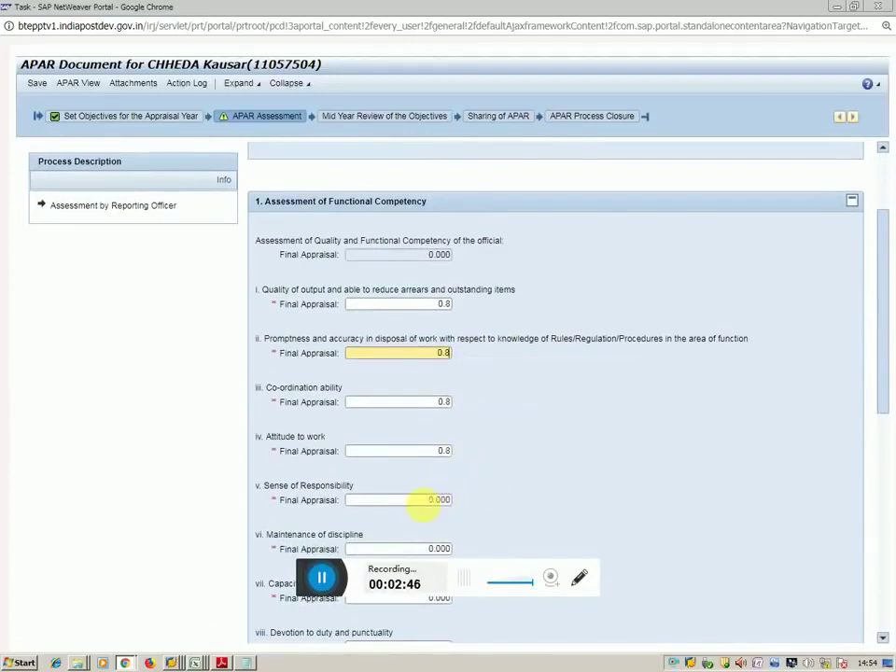
{"action": "key", "text": "ctrl+v"}
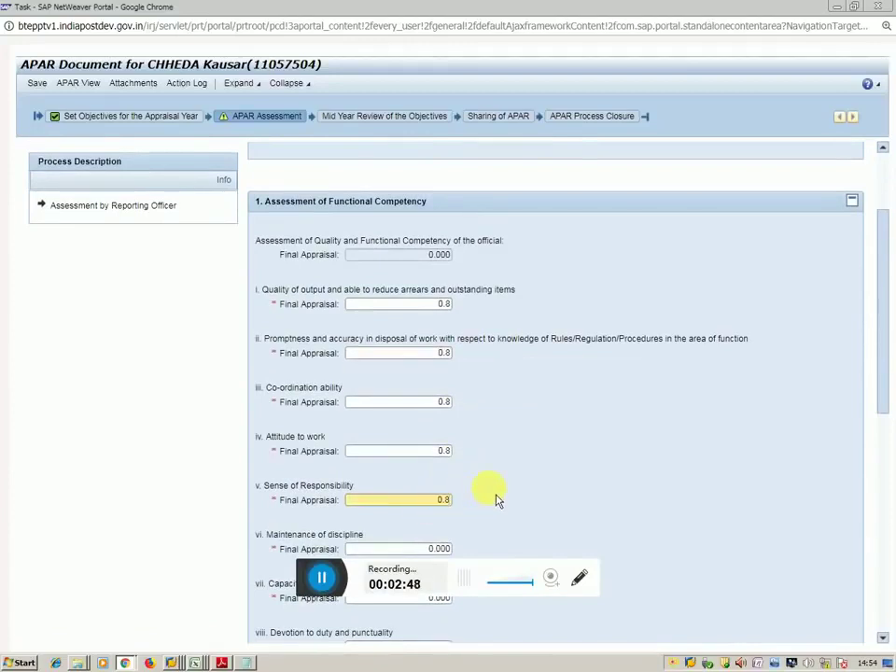
{"action": "key", "text": "Tab"}
{"action": "key", "text": "ctrl+v"}
{"action": "key", "text": "Tab"}
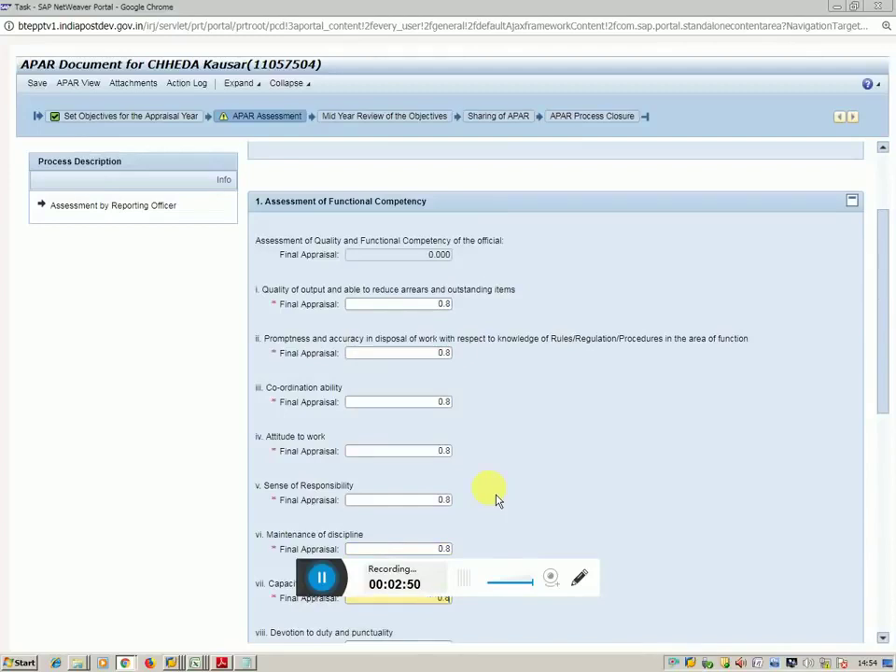
Fill in 0.8 as final appraisal for devotion to duty, relations with the public, and ability to maintain calm and composure
{"action": "scroll", "coordinate": [546, 413], "scroll_direction": "down", "scroll_amount": 3}
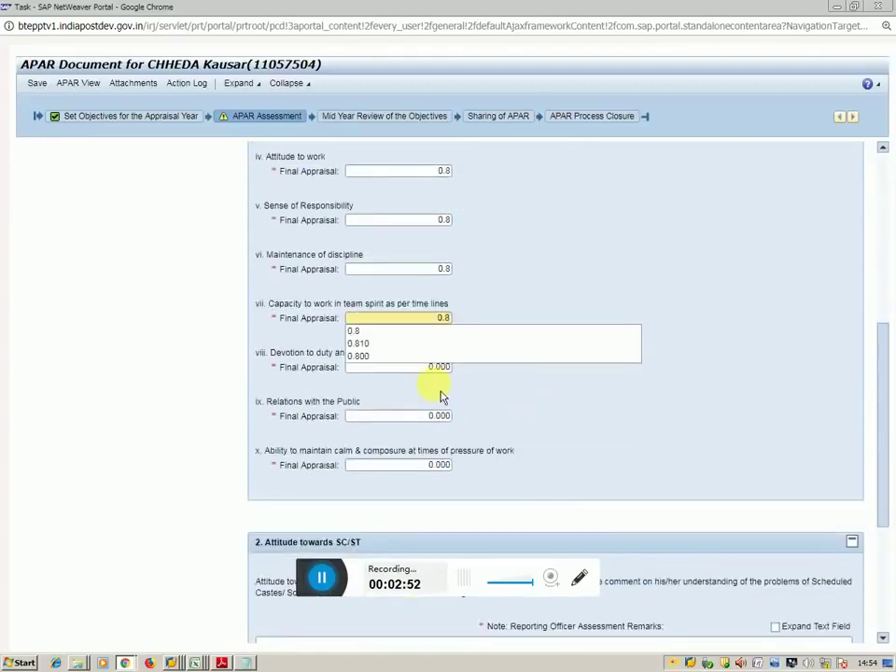
{"action": "key", "text": "Tab"}
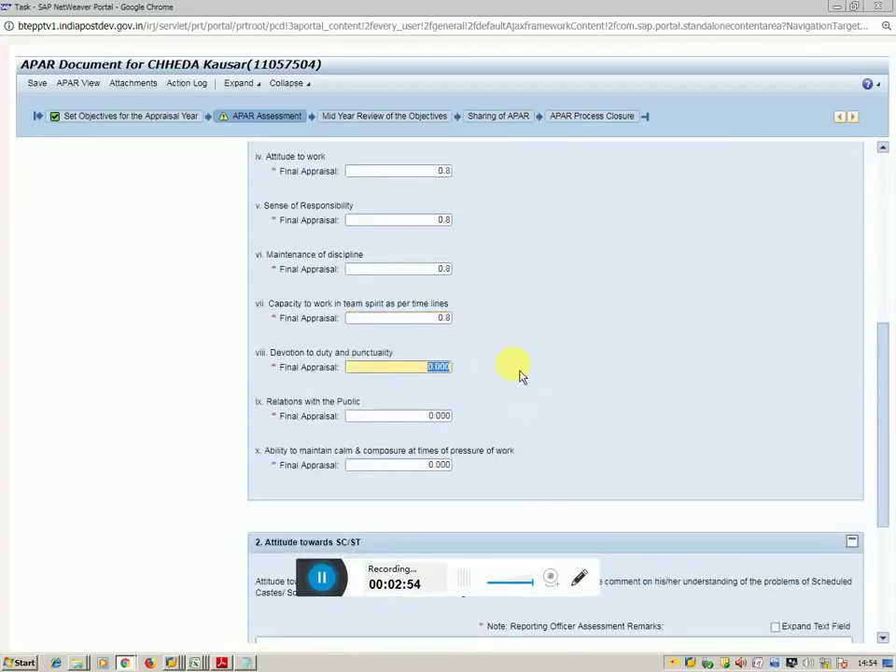
{"action": "key", "text": "ctrl+v"}
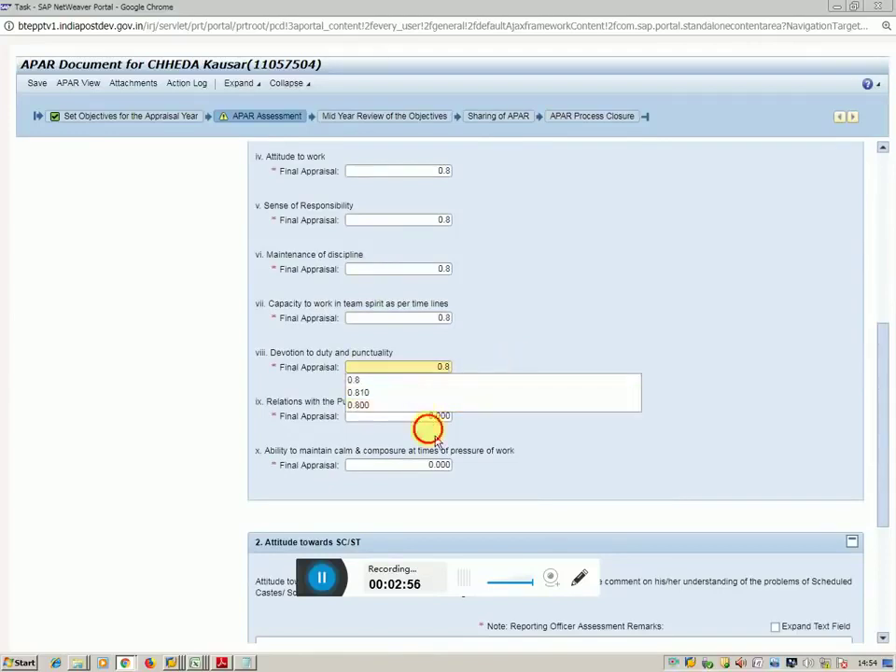
{"action": "left_click", "coordinate": [433, 418]}
{"action": "key", "text": "ctrl+v"}
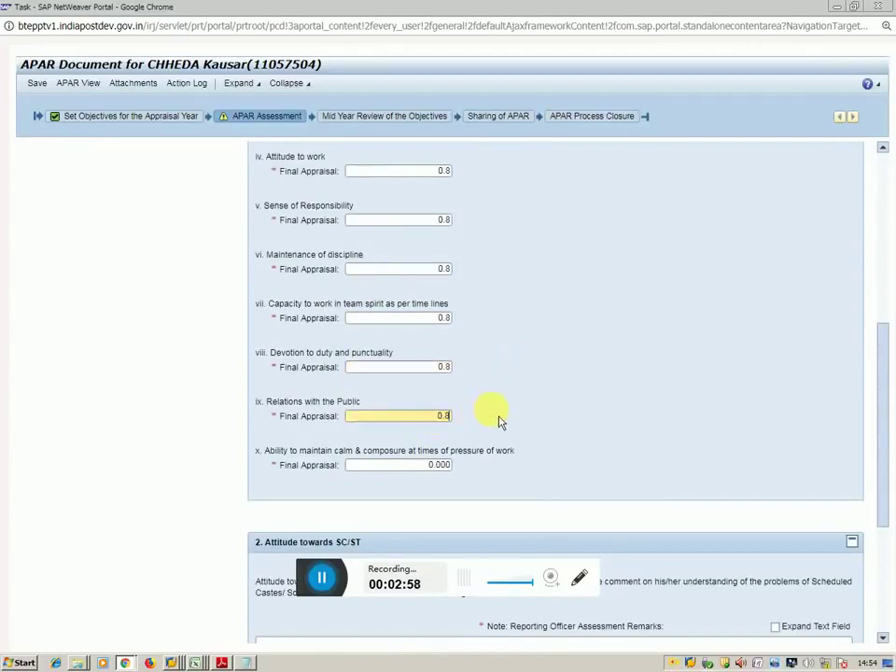
{"action": "left_click", "coordinate": [411, 468]}
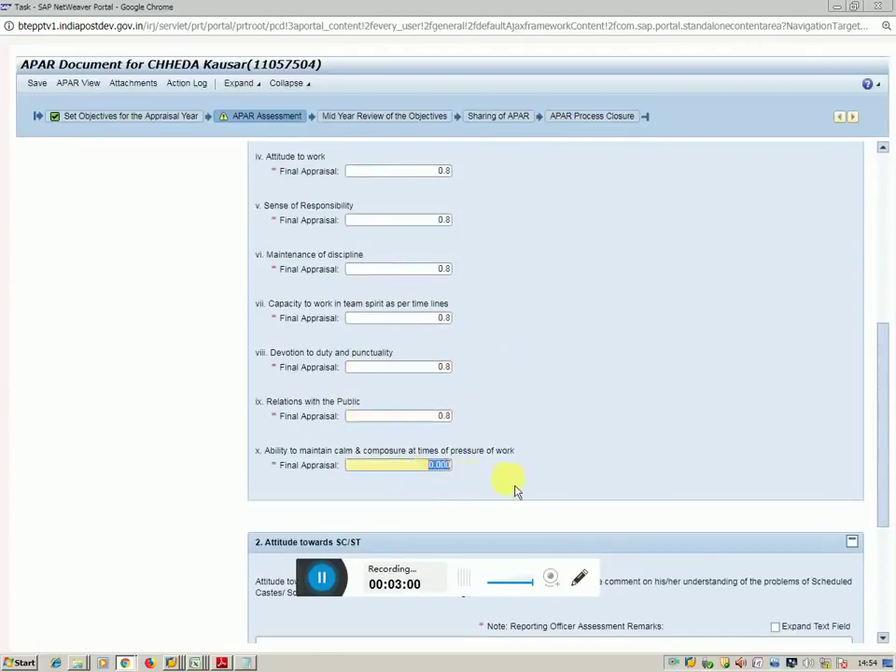
{"action": "key", "text": "ctrl+v"}
Enter "good" as the remarks on attitude towards SC/ST and write a training recommendation starting with "take this"
{"action": "scroll", "coordinate": [523, 465], "scroll_direction": "down", "scroll_amount": 5}
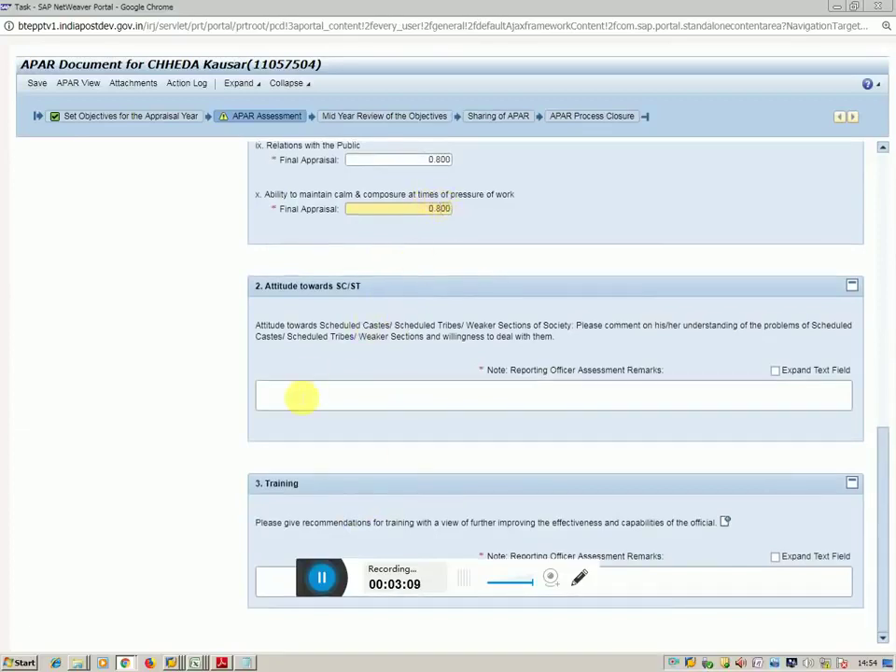
{"action": "left_click", "coordinate": [301, 398]}
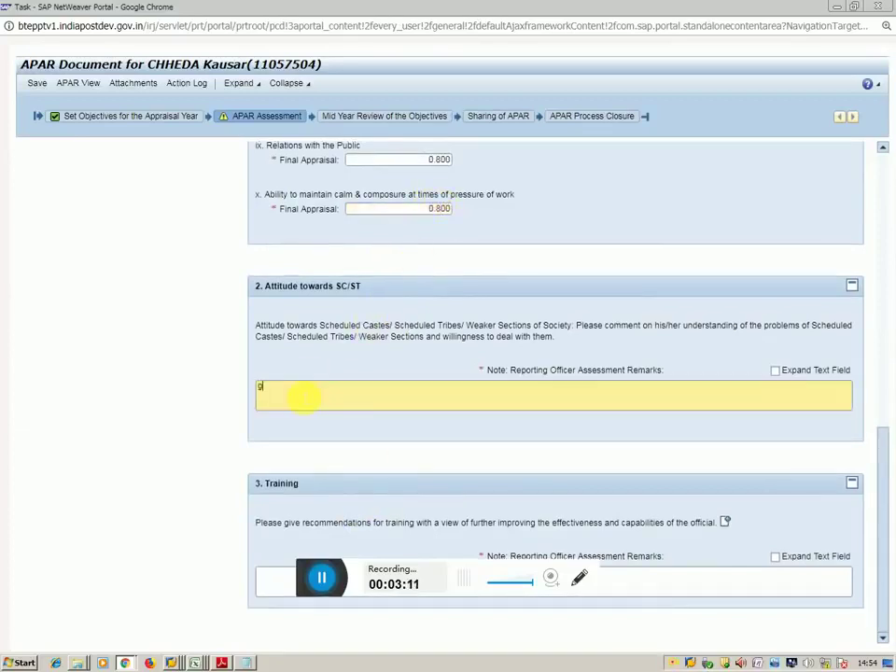
{"action": "type", "text": "good"}
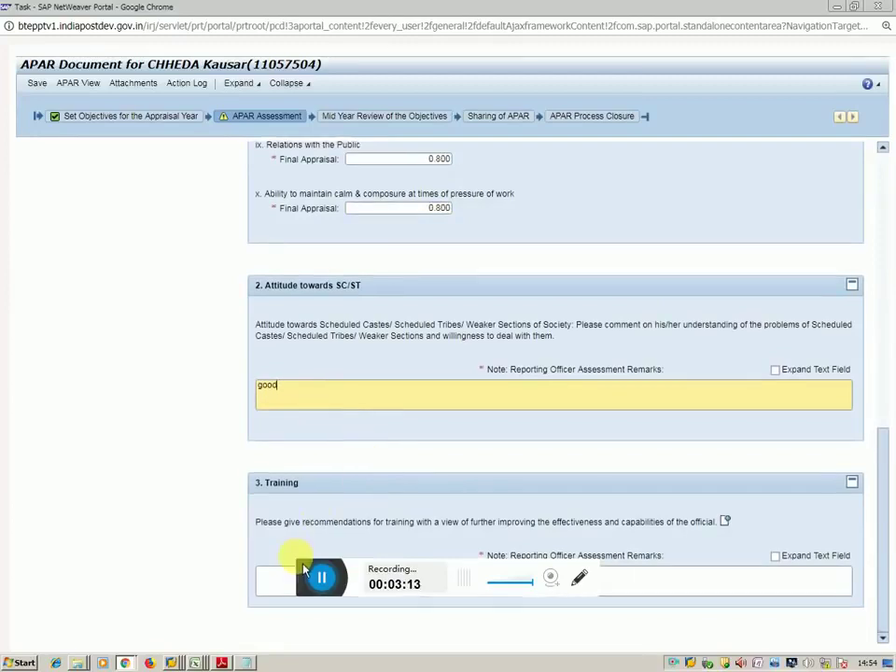
{"action": "left_click", "coordinate": [270, 583]}
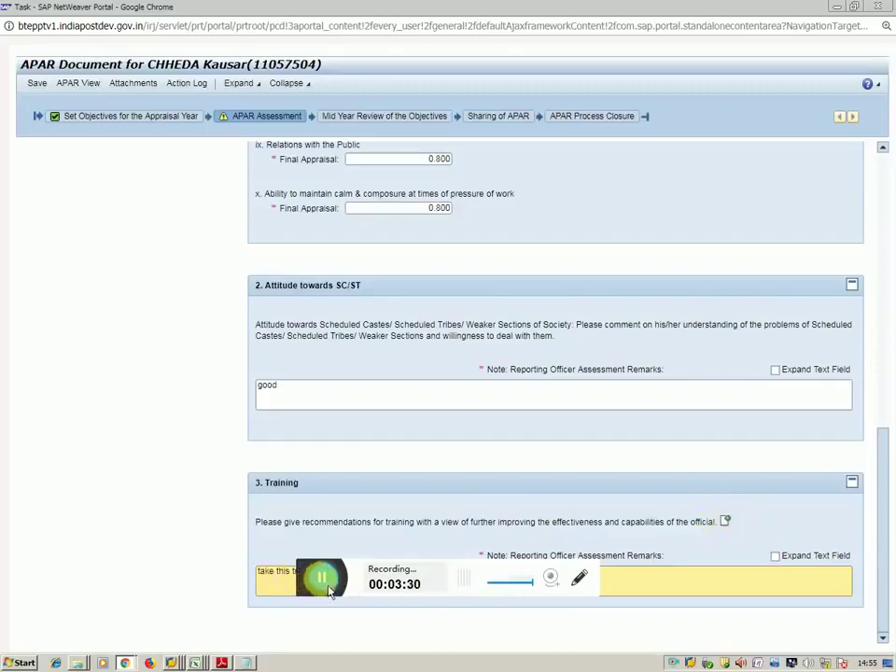
In Part IV General, enter "good" as the remarks for state of health, integrity and pen picture of the official
{"action": "scroll", "coordinate": [469, 466], "scroll_direction": "up", "scroll_amount": 5}
{"action": "scroll", "coordinate": [499, 453], "scroll_direction": "up", "scroll_amount": 3}
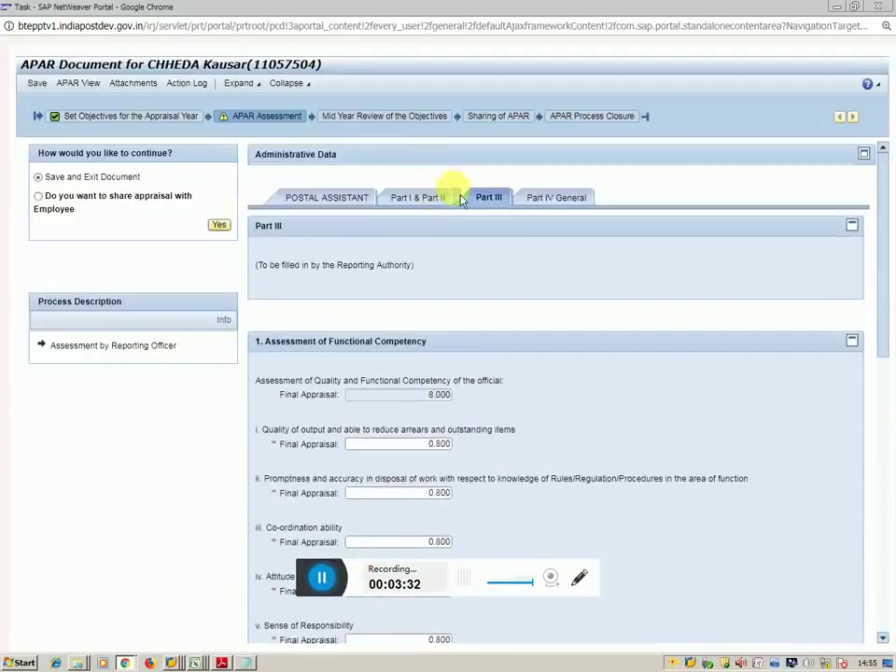
{"action": "left_click", "coordinate": [541, 198]}
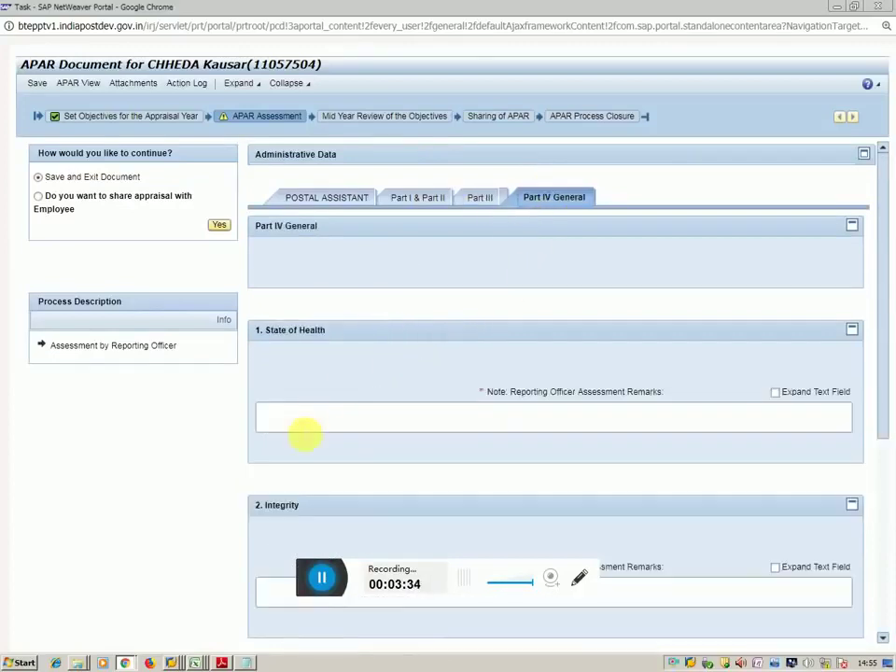
{"action": "left_click", "coordinate": [304, 422]}
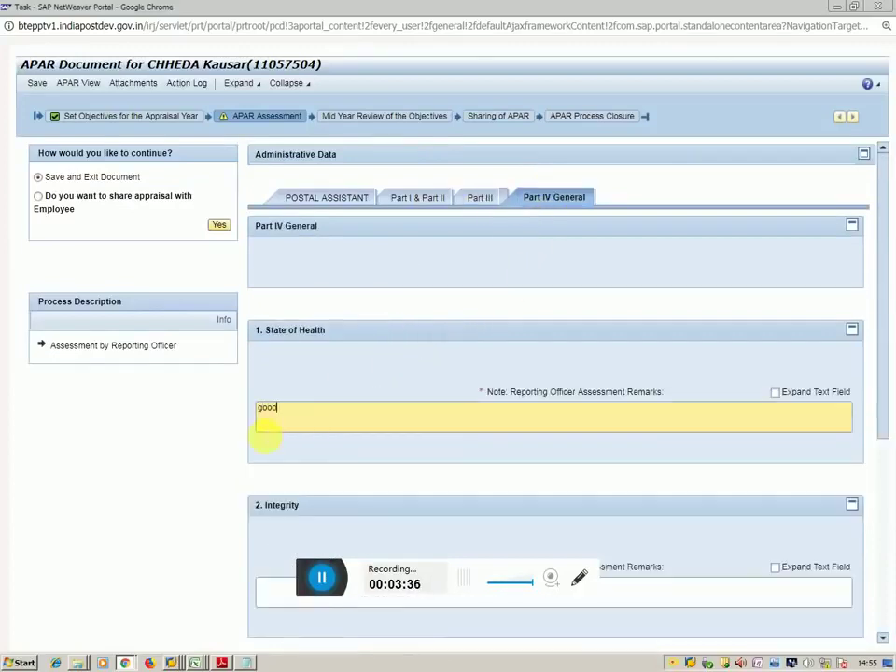
{"action": "type", "text": "good"}
{"action": "scroll", "coordinate": [270, 464], "scroll_direction": "down", "scroll_amount": 3}
{"action": "left_click", "coordinate": [313, 455]}
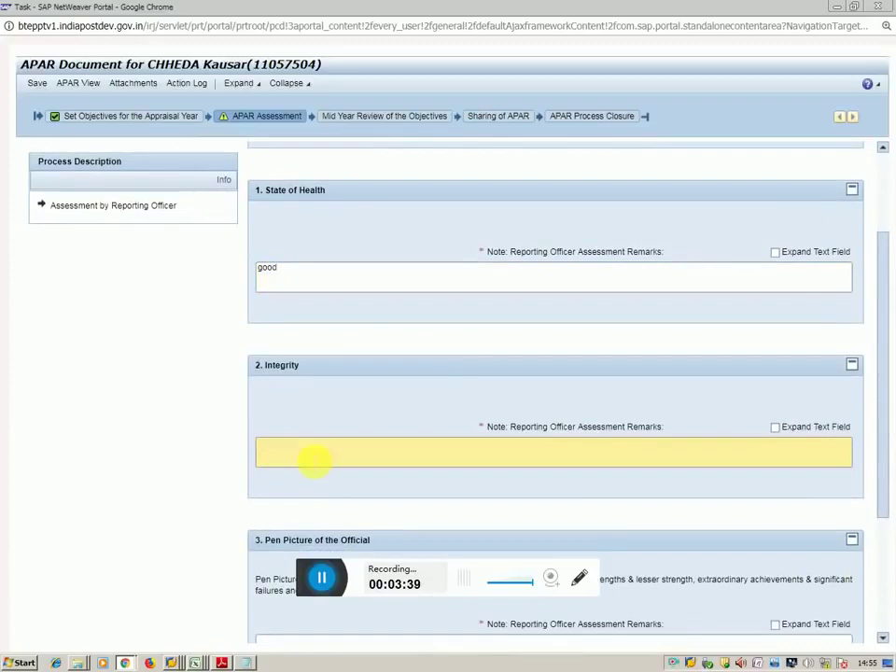
{"action": "scroll", "coordinate": [354, 438], "scroll_direction": "down", "scroll_amount": 4}
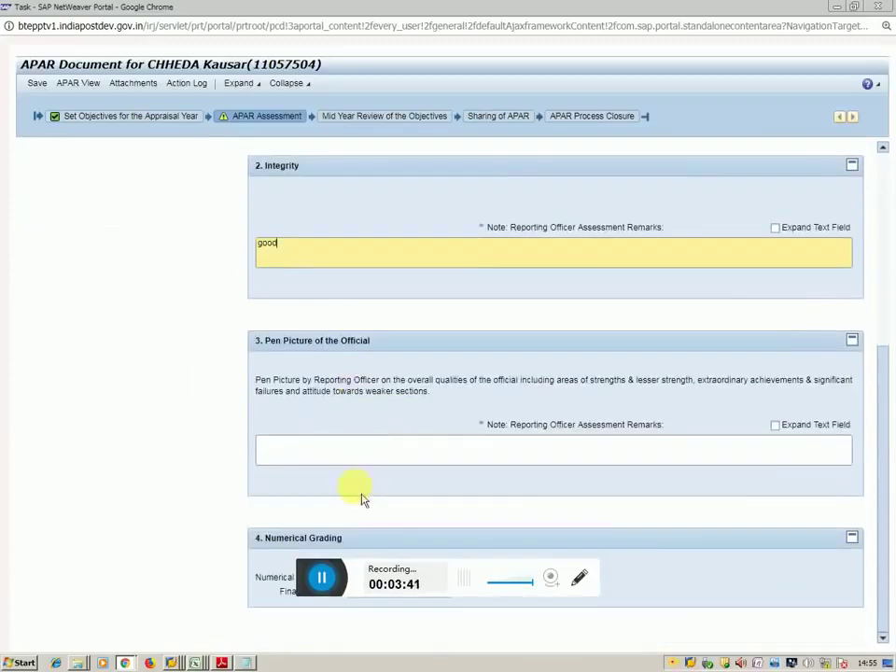
{"action": "left_click", "coordinate": [326, 451]}
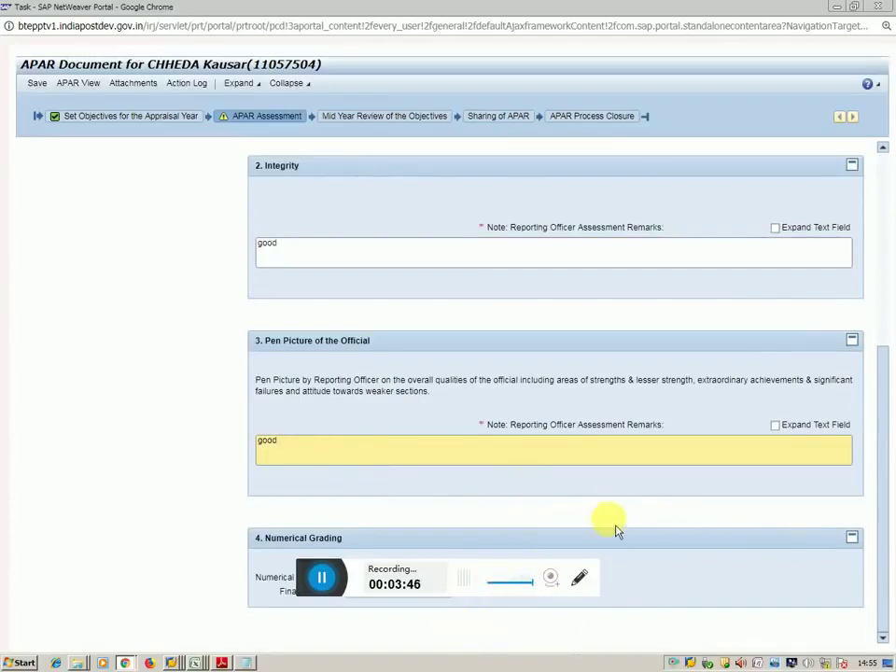
Share the completed appraisal with the employee and refresh the Universal Worklist
{"action": "scroll", "coordinate": [618, 528], "scroll_direction": "up", "scroll_amount": 5}
{"action": "scroll", "coordinate": [621, 529], "scroll_direction": "down", "scroll_amount": 1}
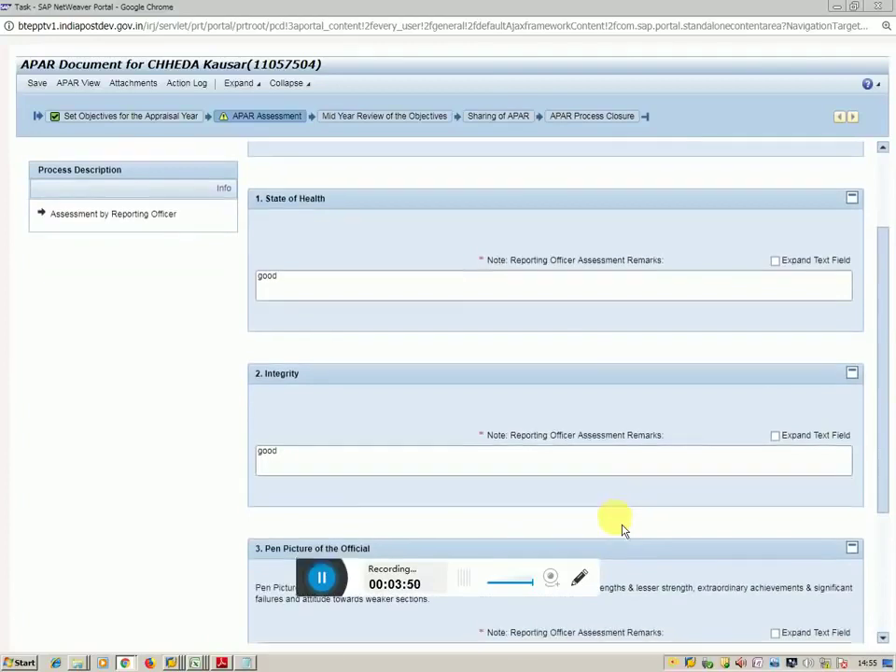
{"action": "scroll", "coordinate": [624, 530], "scroll_direction": "down", "scroll_amount": 1}
{"action": "scroll", "coordinate": [617, 528], "scroll_direction": "up", "scroll_amount": 3}
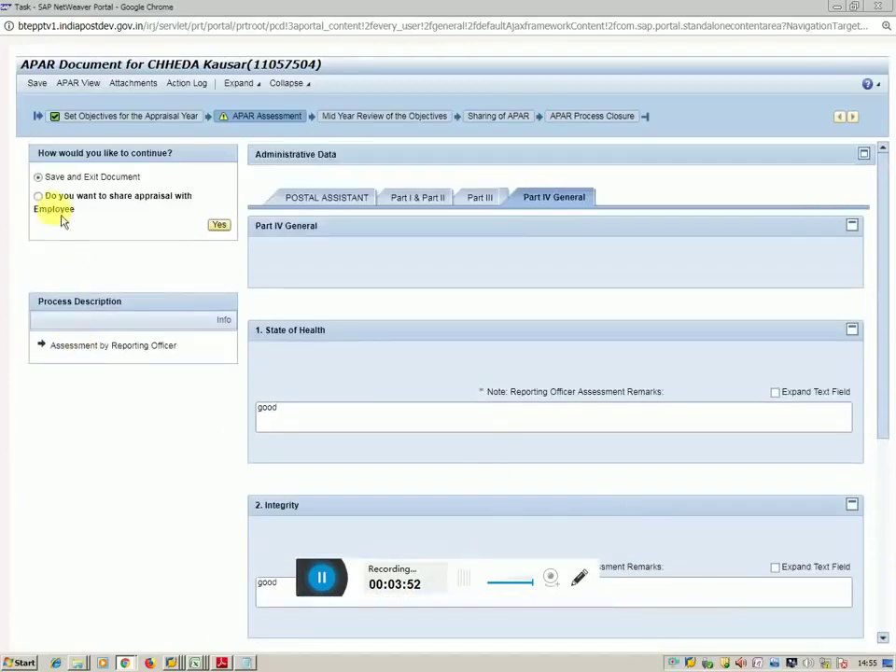
{"action": "left_click", "coordinate": [38, 196]}
{"action": "left_click", "coordinate": [220, 227]}
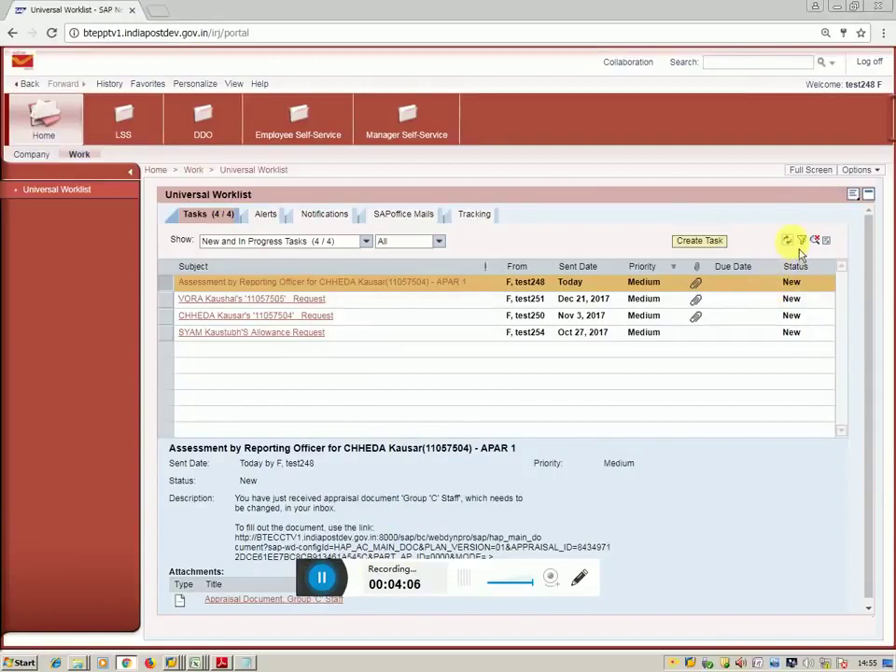
{"action": "left_click", "coordinate": [789, 241]}
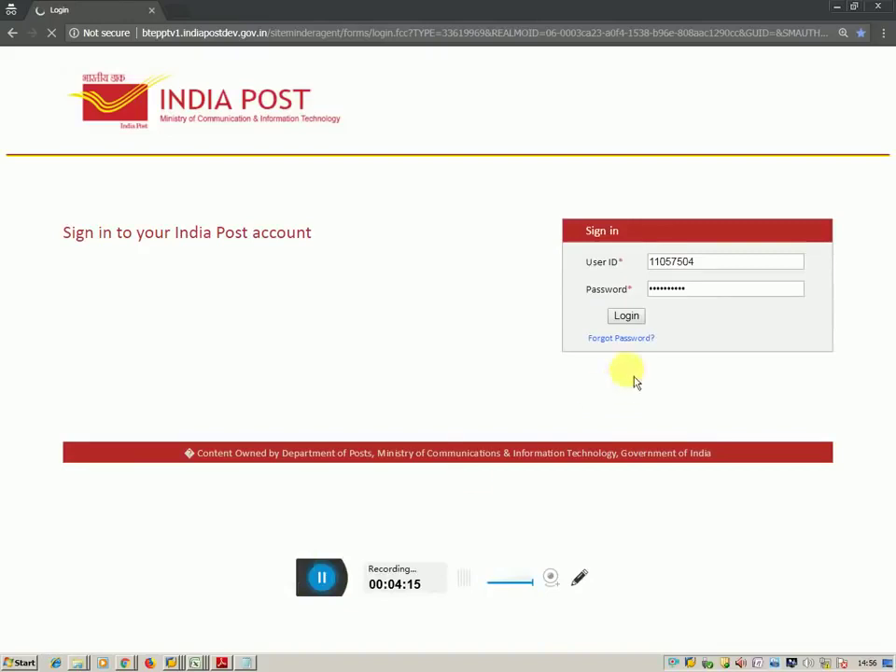
Sign in with the employee's account and open the "APAR view to Employee - APAR 1" task from the worklist
{"action": "key", "text": "Return"}
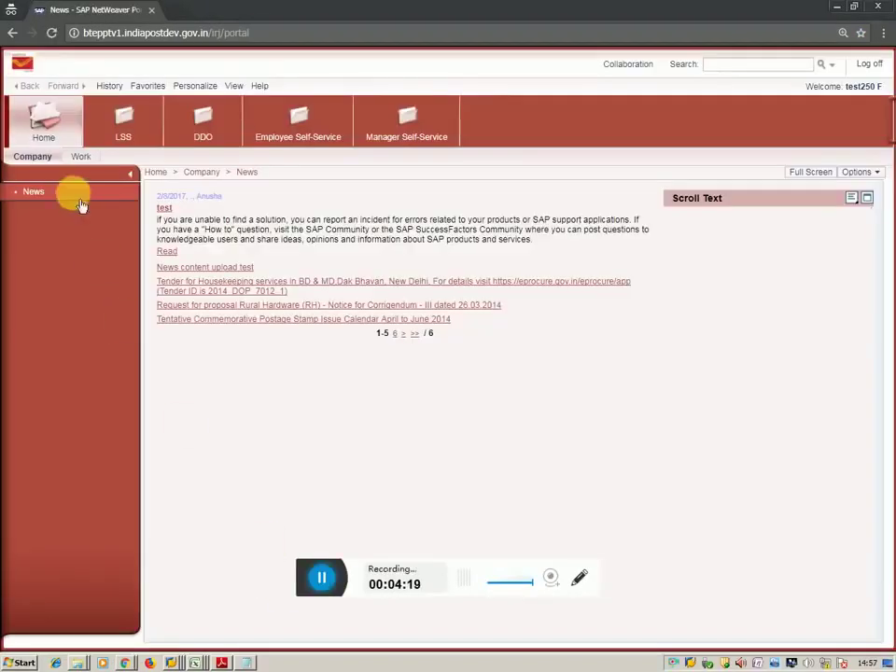
{"action": "left_click", "coordinate": [59, 137]}
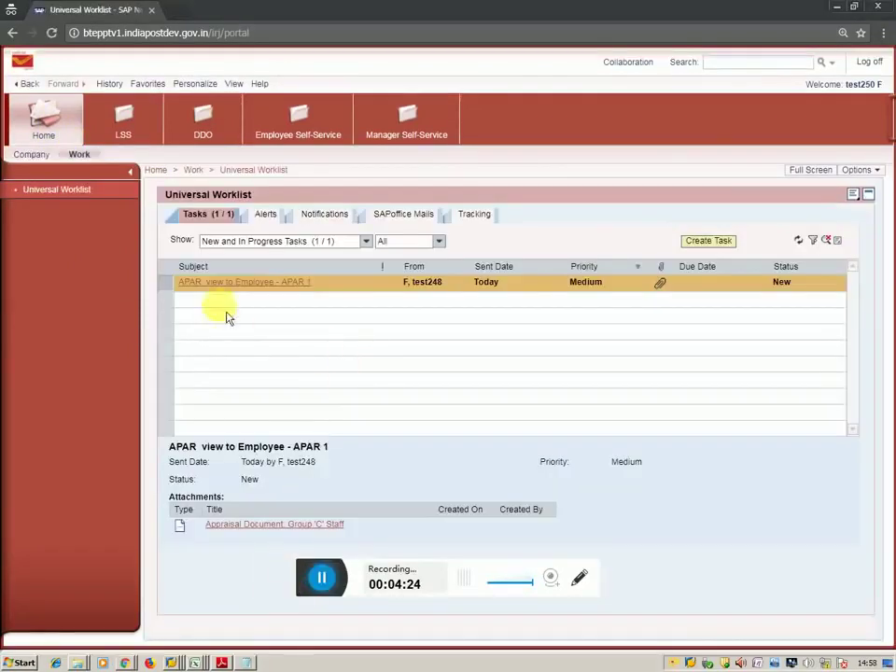
{"action": "left_click", "coordinate": [240, 290]}
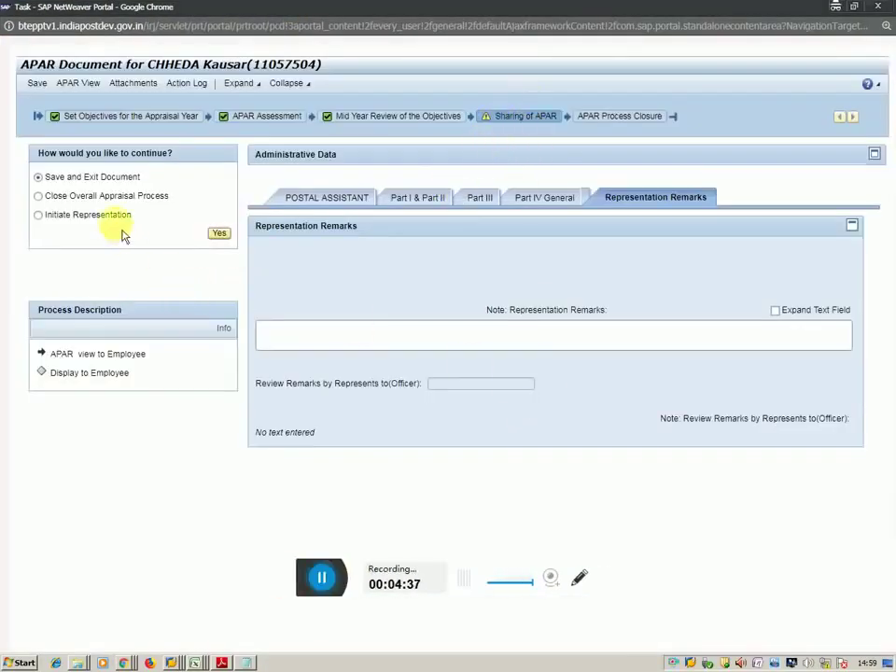
Review the reporting officer's remarks and the numerical grading in Part IV General of the shared APAR
{"action": "left_click", "coordinate": [518, 200]}
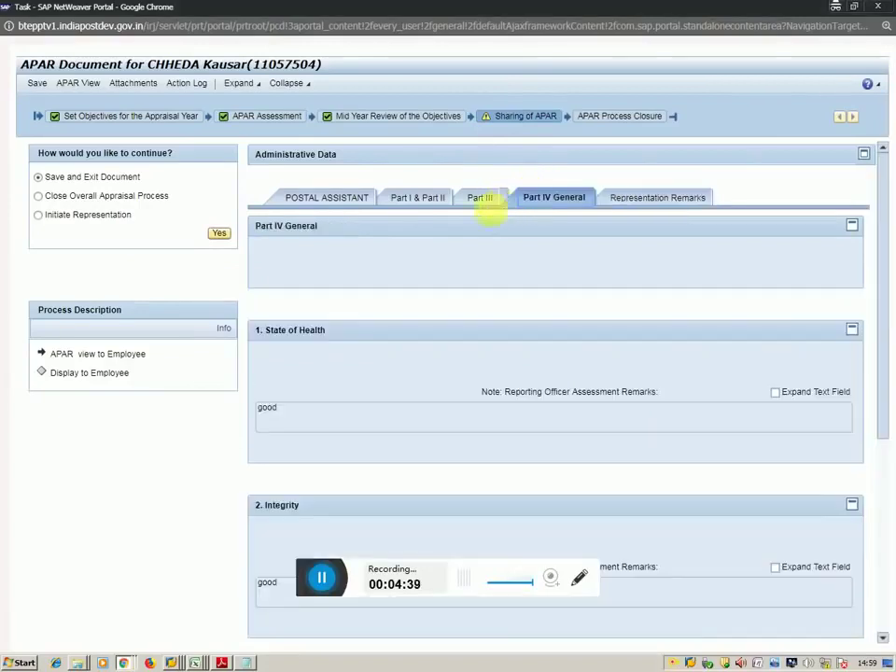
{"action": "scroll", "coordinate": [600, 410], "scroll_direction": "down", "scroll_amount": 4}
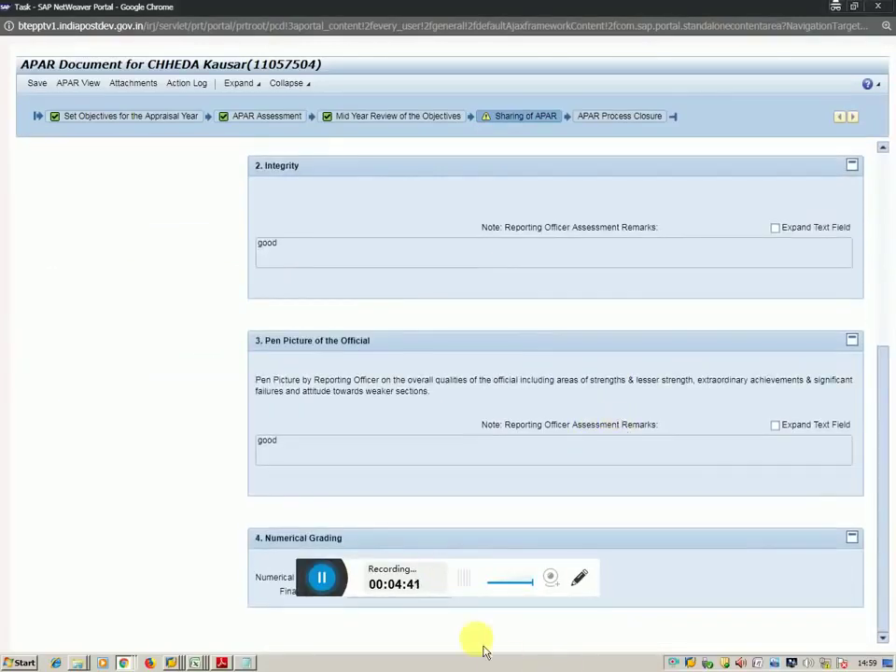
{"action": "scroll", "coordinate": [700, 250], "scroll_direction": "up", "scroll_amount": 4}
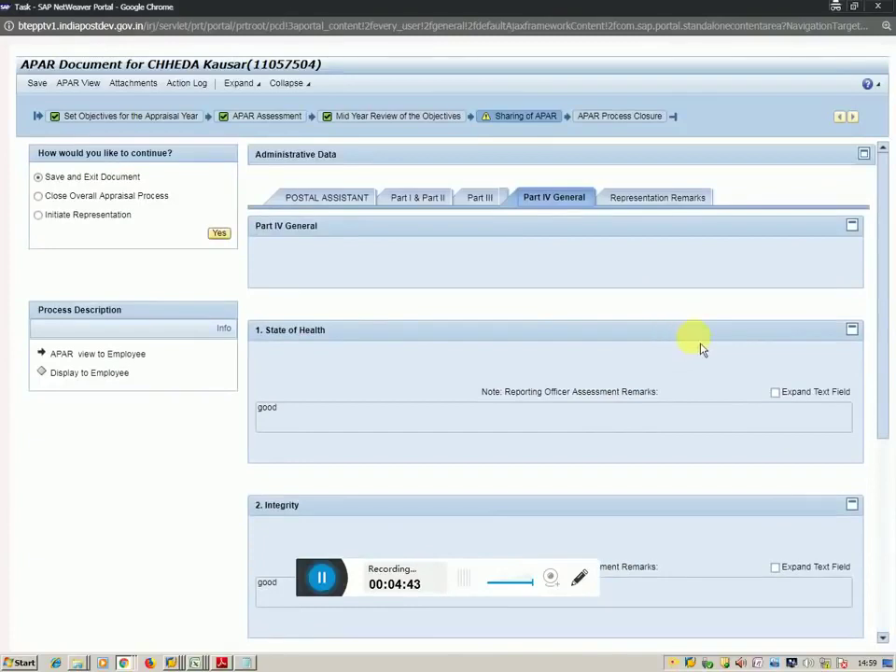
{"action": "scroll", "coordinate": [700, 350], "scroll_direction": "down", "scroll_amount": 4}
{"action": "scroll", "coordinate": [704, 351], "scroll_direction": "up", "scroll_amount": 2}
{"action": "scroll", "coordinate": [701, 389], "scroll_direction": "down", "scroll_amount": 2}
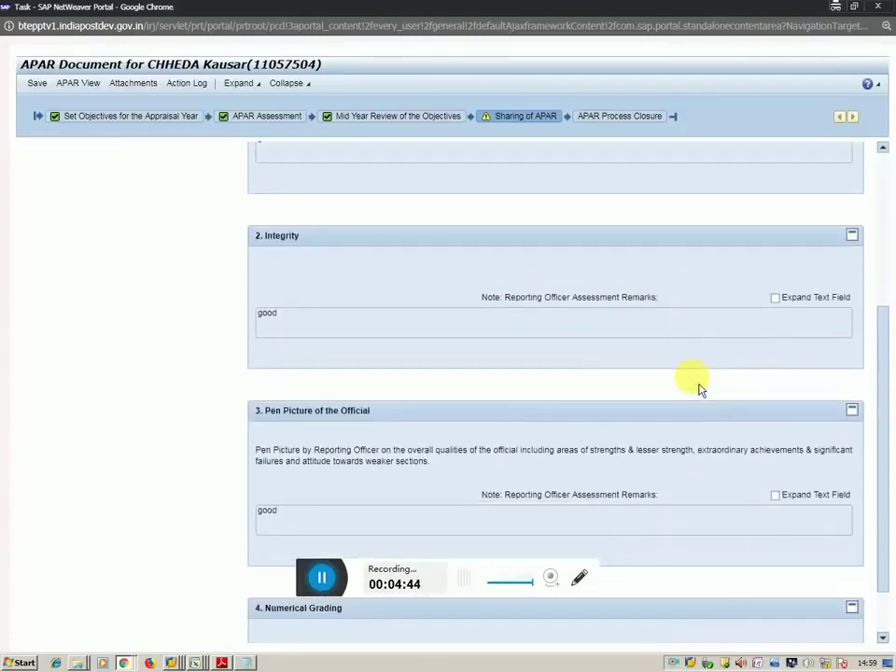
{"action": "scroll", "coordinate": [700, 389], "scroll_direction": "up", "scroll_amount": 1}
{"action": "scroll", "coordinate": [700, 384], "scroll_direction": "down", "scroll_amount": 1}
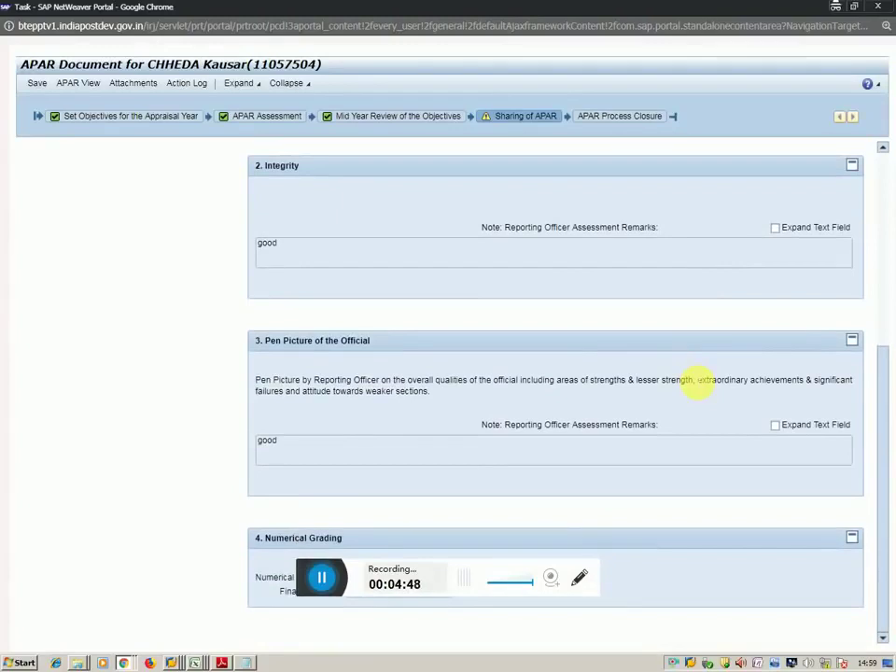
{"action": "scroll", "coordinate": [706, 392], "scroll_direction": "down", "scroll_amount": 3}
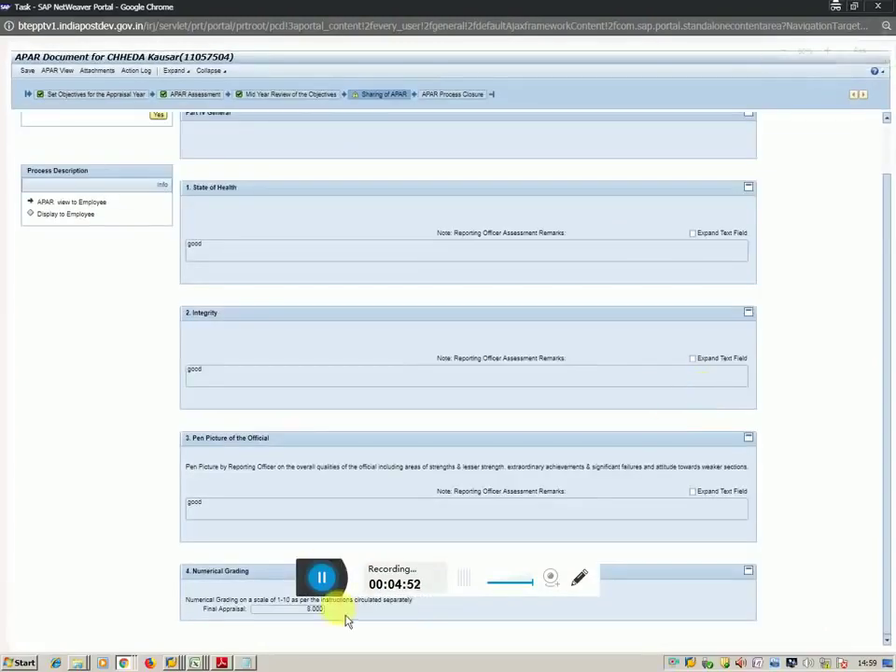
{"action": "scroll", "coordinate": [541, 152], "scroll_direction": "up", "scroll_amount": 2}
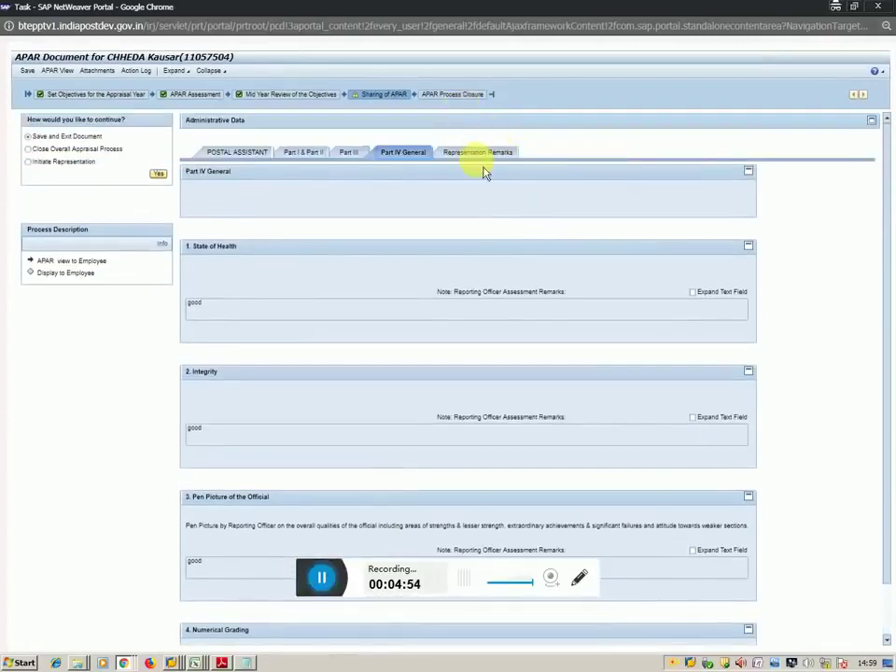
Enter "iam nt ok .by this reason" as the representation remarks and choose to initiate representation
{"action": "left_click", "coordinate": [482, 154]}
{"action": "scroll", "coordinate": [313, 306], "scroll_direction": "up", "scroll_amount": 3}
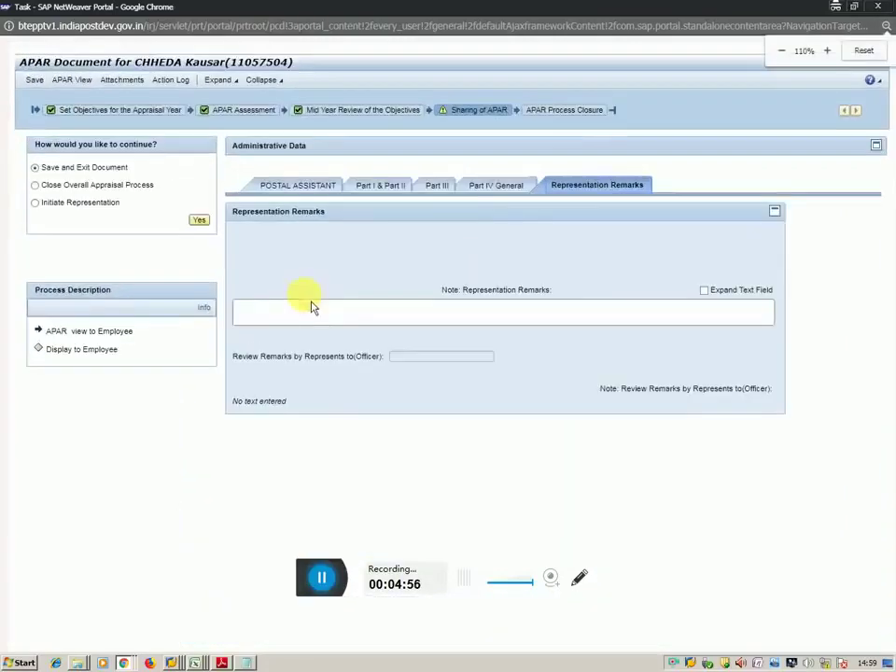
{"action": "left_click", "coordinate": [315, 336]}
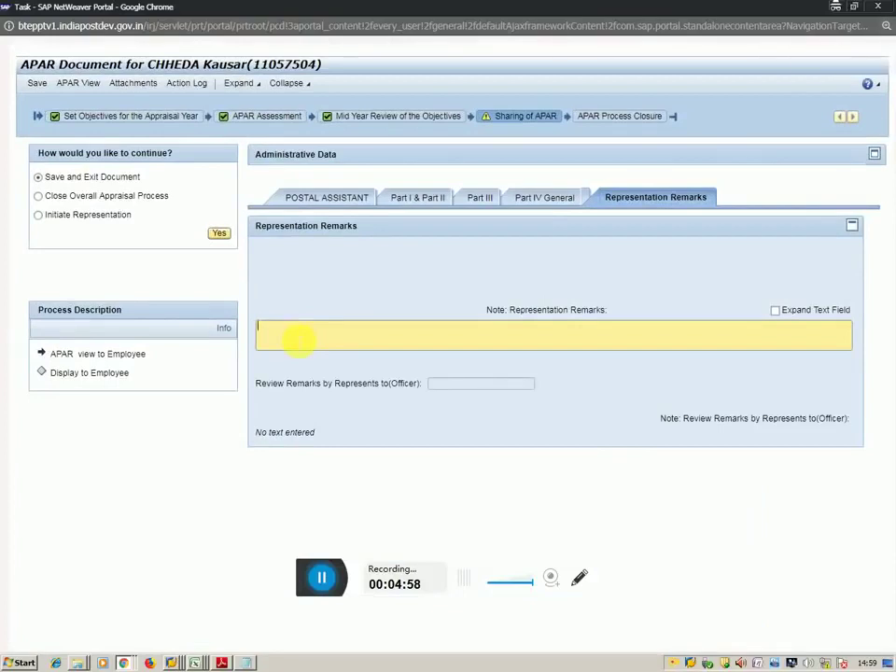
{"action": "type", "text": "iam nt ok .by this reason"}
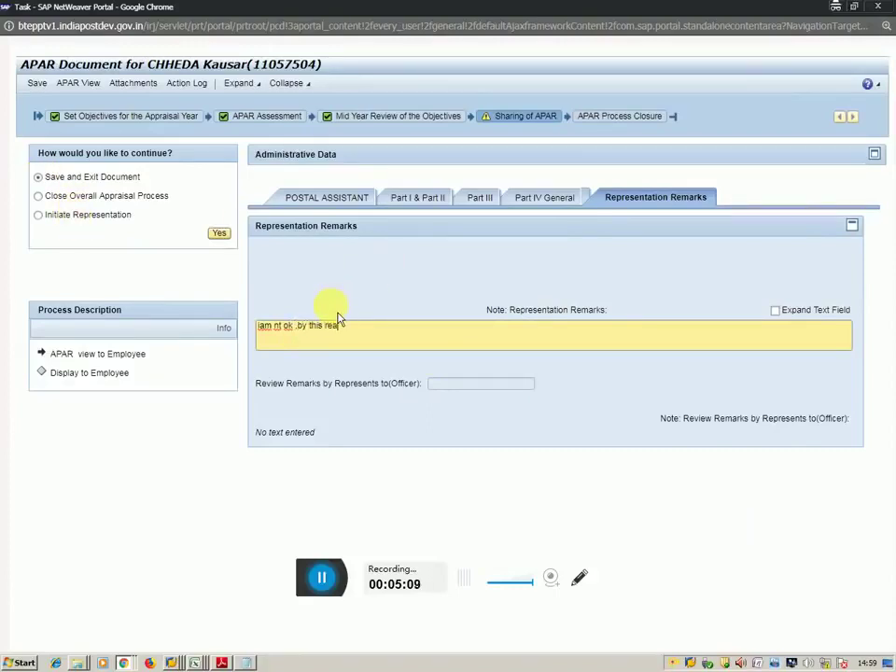
{"action": "left_click", "coordinate": [47, 216]}
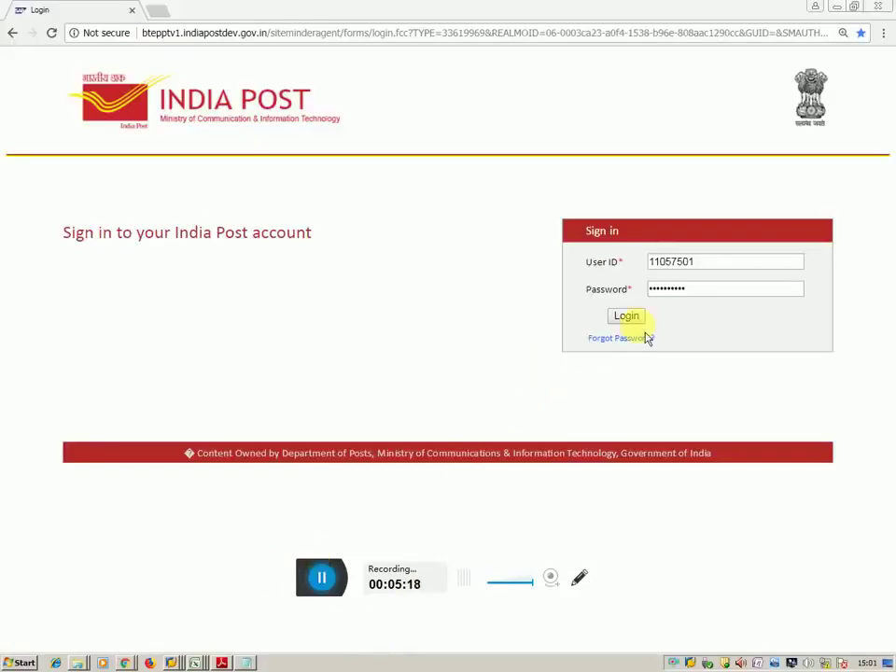
Check the reporting officer's worklist, and open the Representation Review task for APAR 1 from the reviewing officer's worklist
{"action": "left_click", "coordinate": [640, 323]}
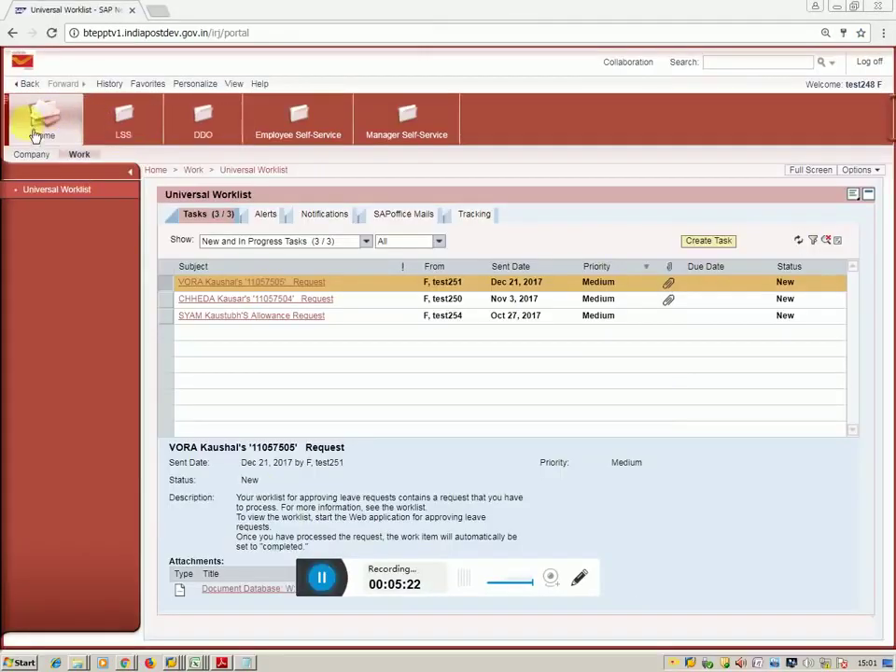
{"action": "left_click", "coordinate": [78, 154]}
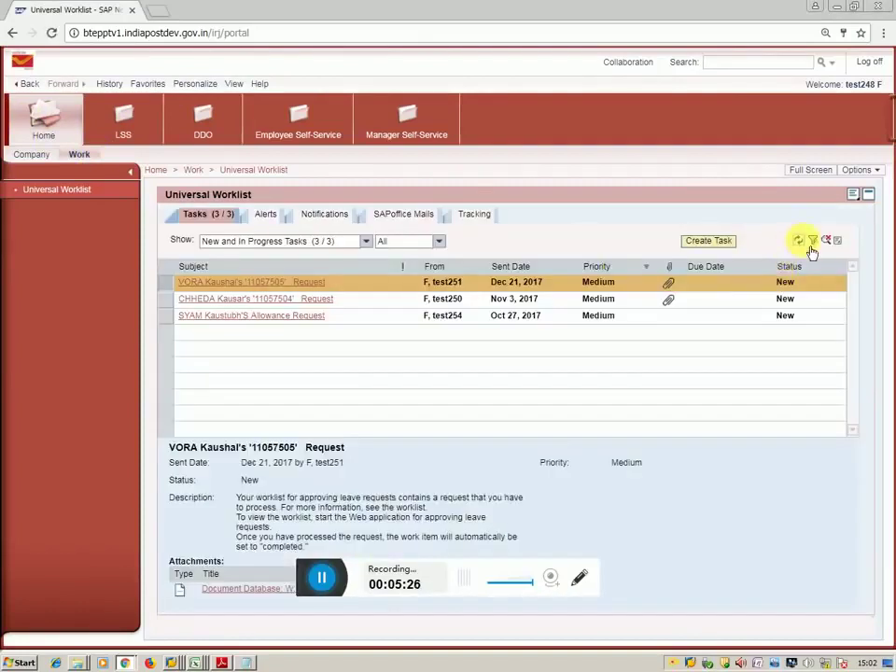
{"action": "left_click", "coordinate": [328, 580]}
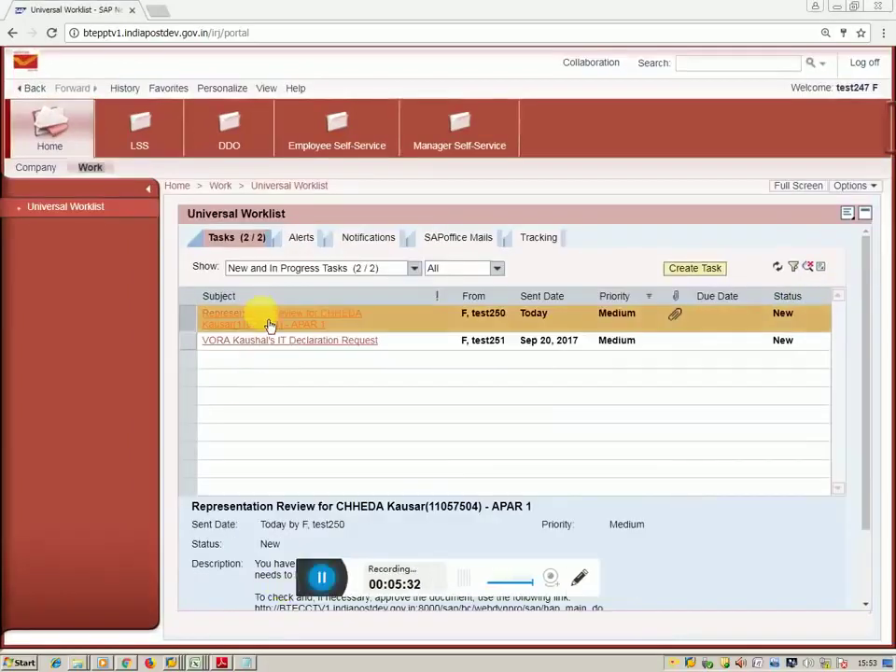
{"action": "left_click", "coordinate": [284, 324]}
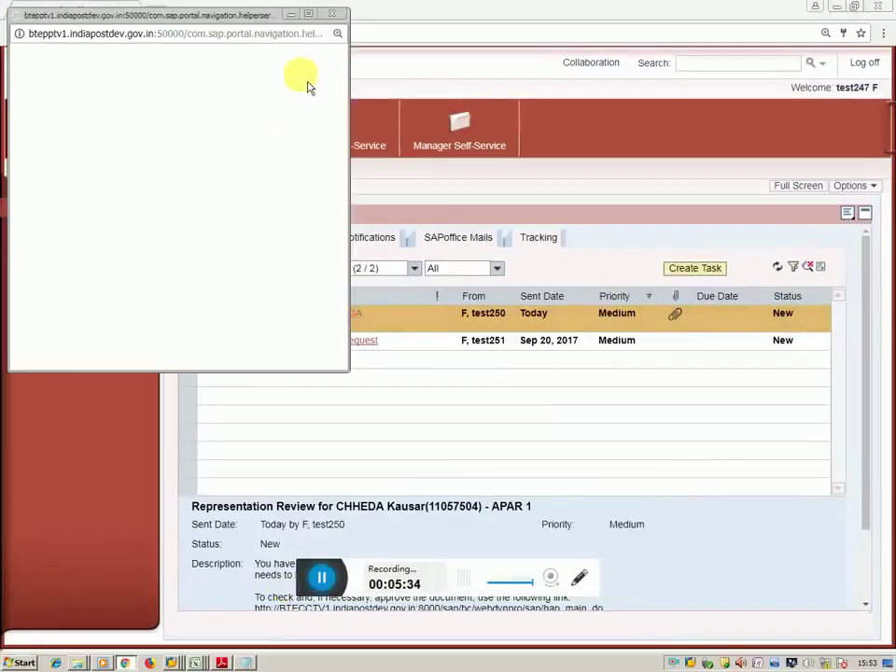